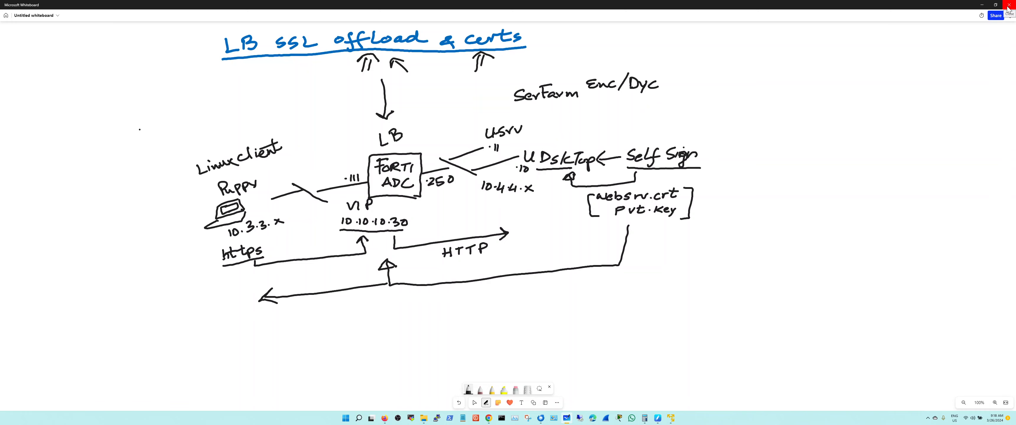
# Shrink and reposition the whiteboard window to expose the virtual machines, and reload the 10.10.10.30 page twice in the Puppy client's browser
pyautogui.click(996, 4)
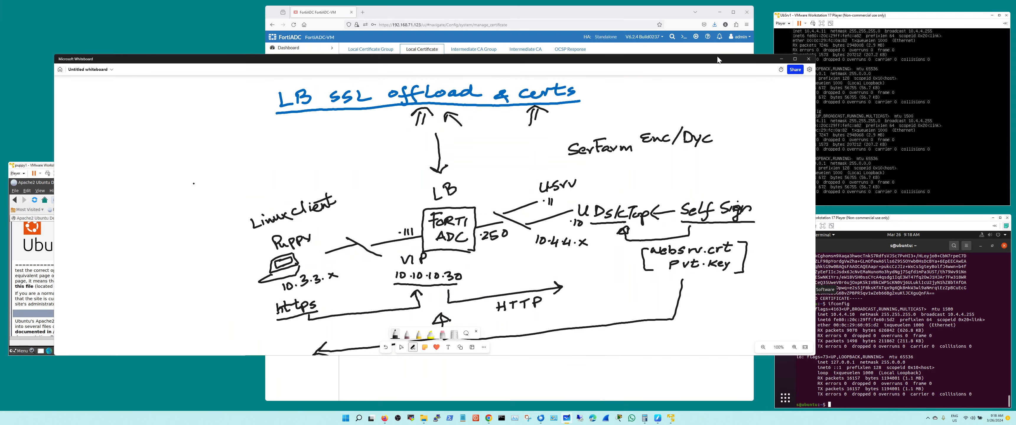
pyautogui.moveTo(718, 60); pyautogui.dragTo(766, 42)
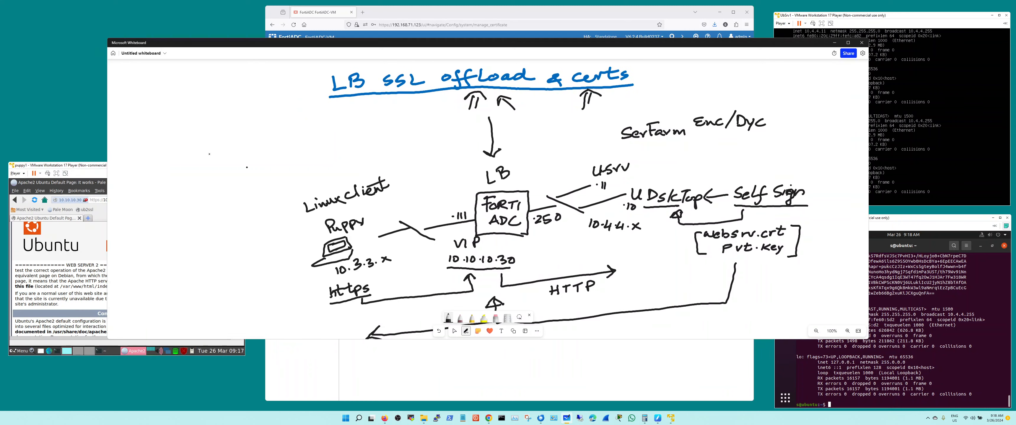
pyautogui.click(56, 168)
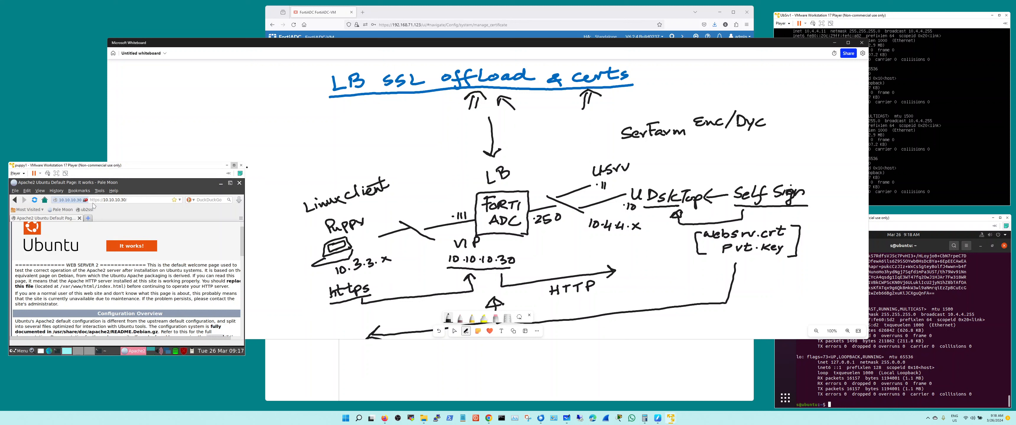
pyautogui.click(36, 201)
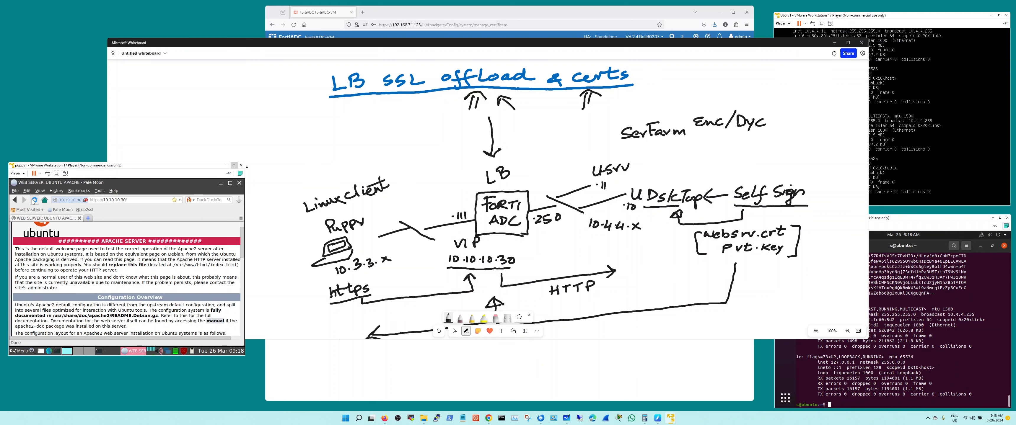
pyautogui.click(35, 200)
pyautogui.scroll(1, 121, 230)
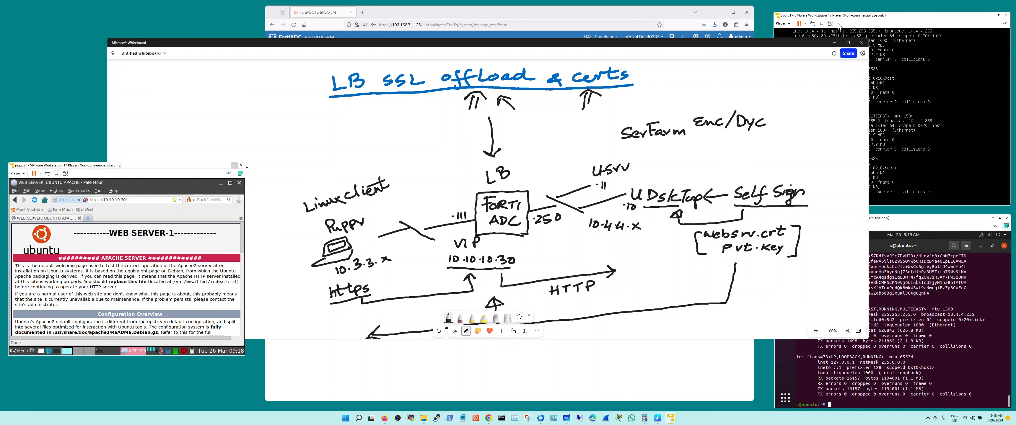
# Run netstat -t -u -c in the ubsrv1 server's console to monitor its connections continuously
pyautogui.click(849, 24)
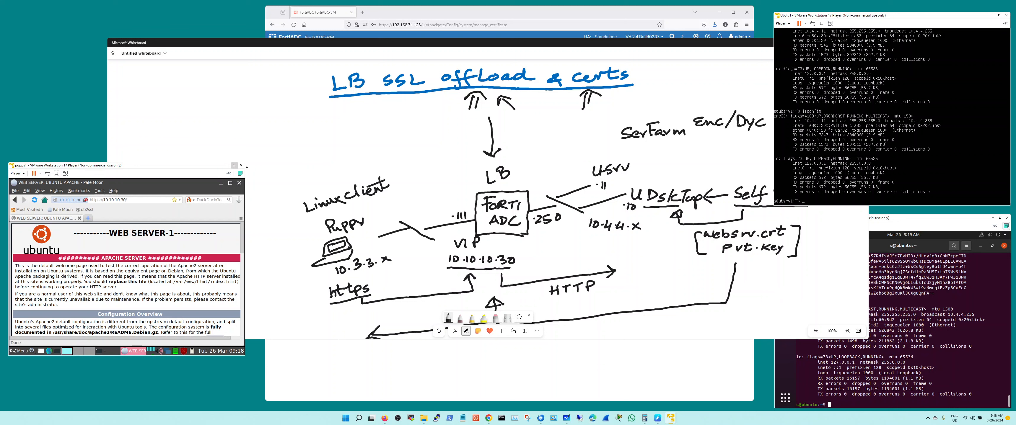
pyautogui.press('Return')
pyautogui.press('Up')
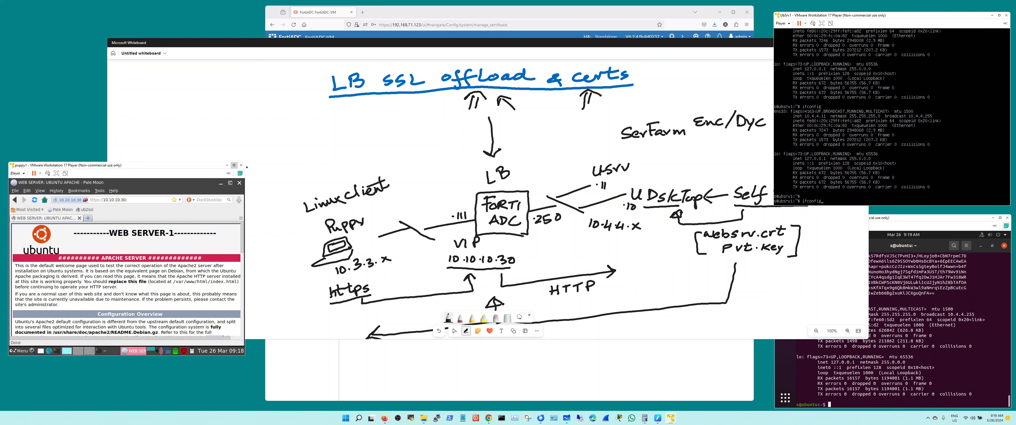
pyautogui.press('BackSpace')
pyautogui.press('BackSpace')
pyautogui.press('BackSpace')
pyautogui.press('BackSpace')
pyautogui.press('BackSpace')
pyautogui.press('BackSpace')
pyautogui.press('BackSpace')
pyautogui.write('nets')
pyautogui.press('Return')
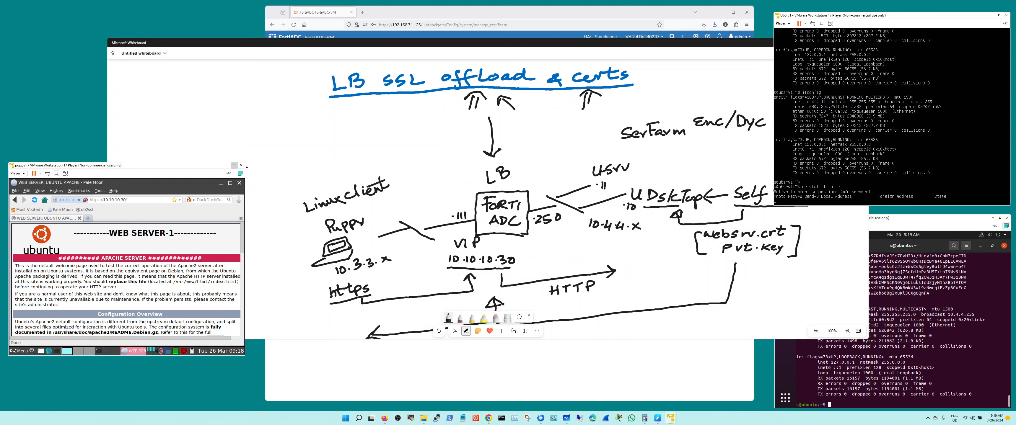
# Run netstat -t -u -c in the Ubuntu desktop server's terminal as well
pyautogui.click(944, 300)
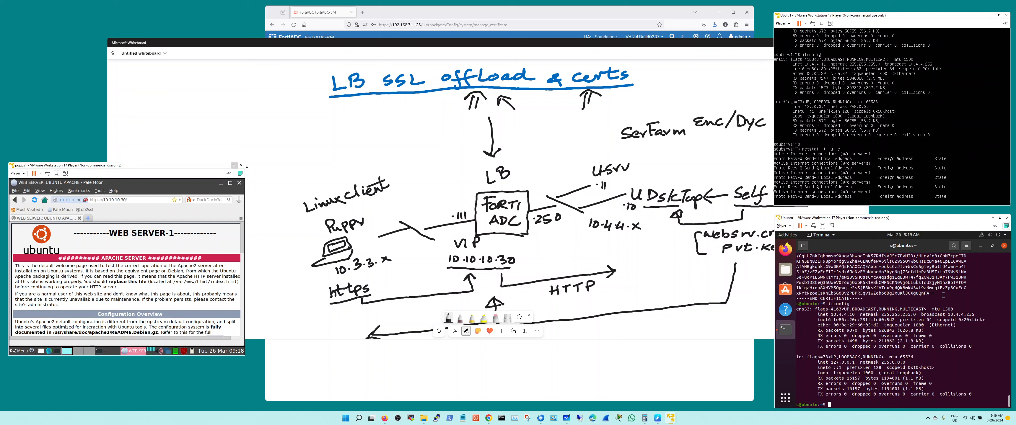
pyautogui.write('netst')
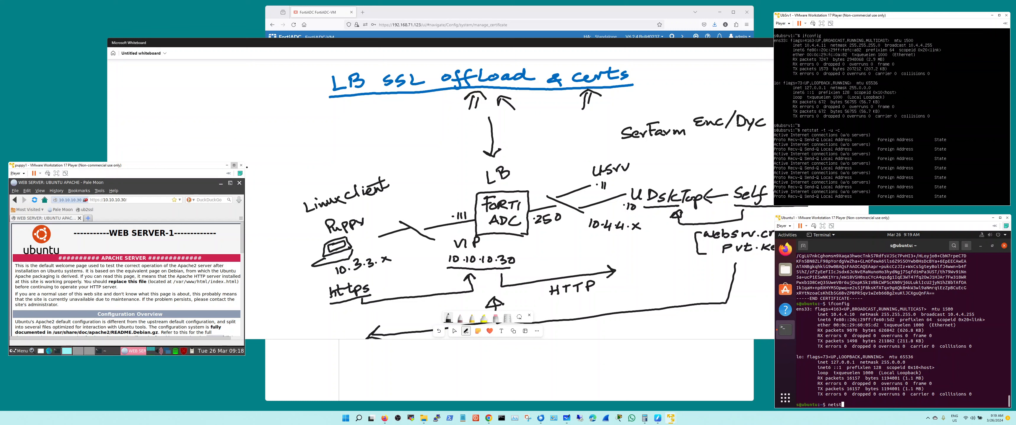
pyautogui.write('at ')
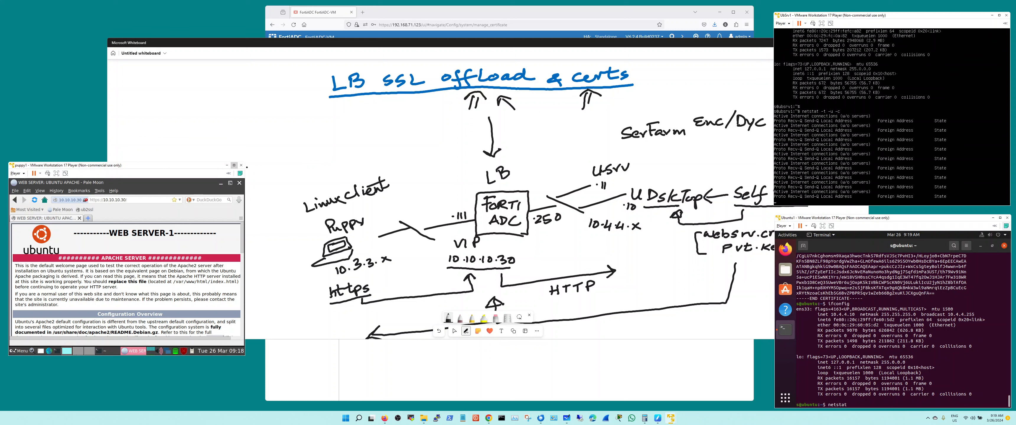
pyautogui.write('-t -c')
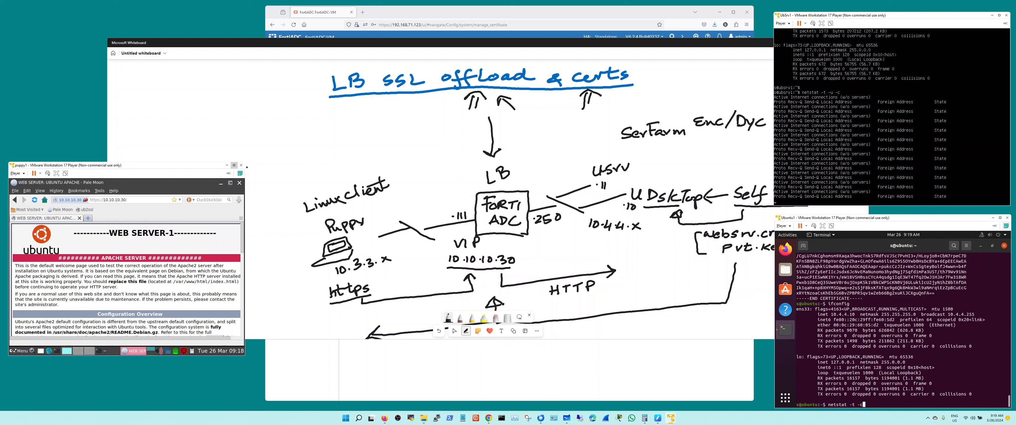
pyautogui.press('BackSpace')
pyautogui.write('u -c')
pyautogui.press('Return')
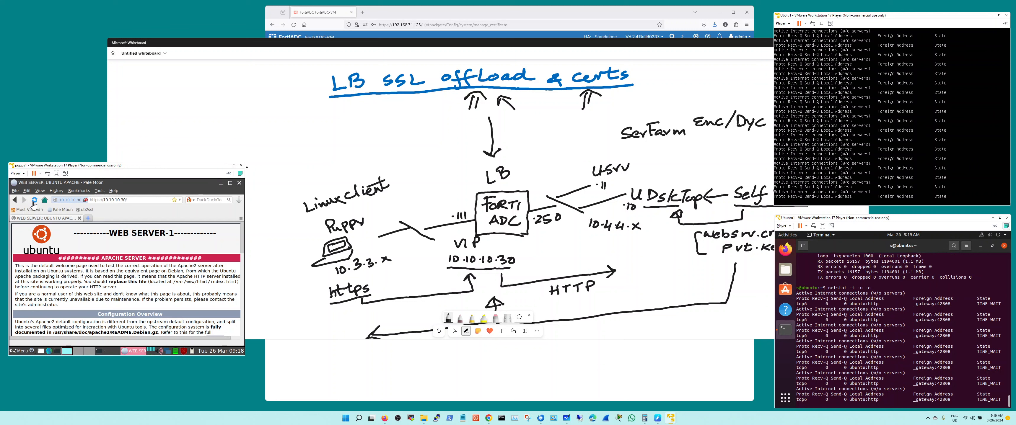
# Reload the 10.10.10.30 page twice in the Puppy client to generate traffic, and underline HTTP in the whiteboard diagram
pyautogui.click(34, 201)
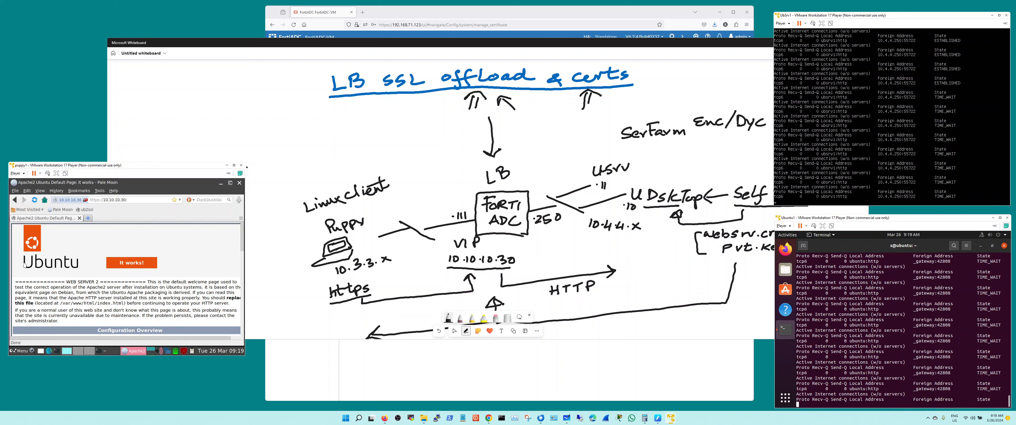
pyautogui.click(35, 200)
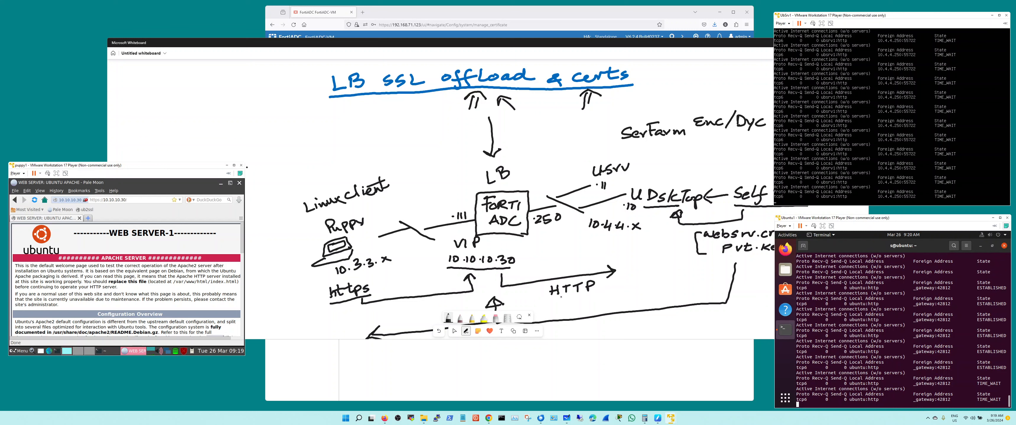
pyautogui.click(554, 298)
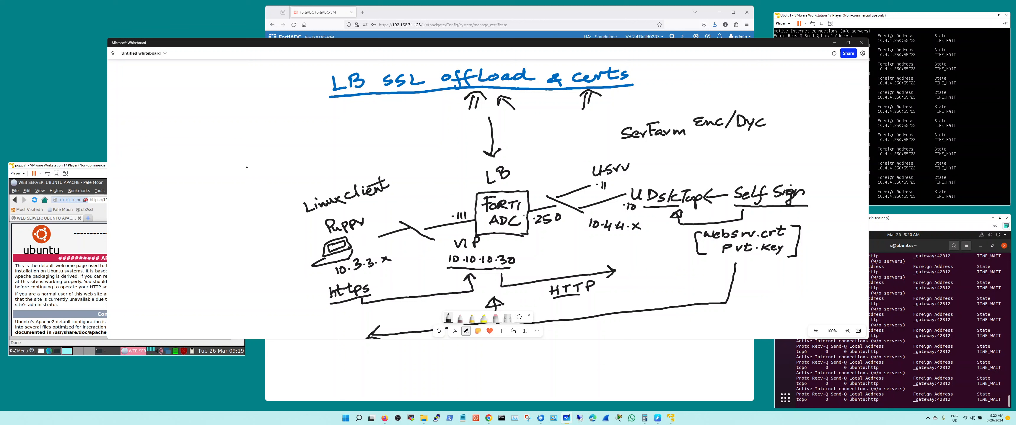
# Switch to the FortiADC console in Firefox and log in again with the admin username and saved account password
pyautogui.click(429, 15)
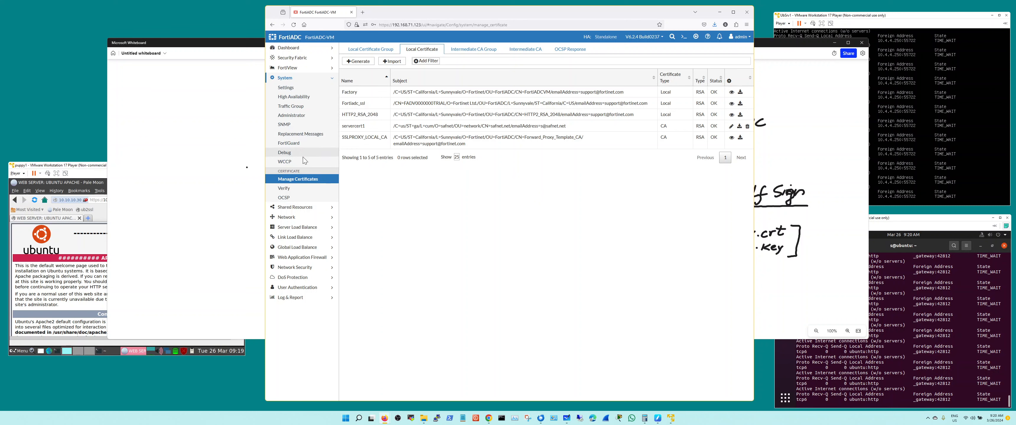
pyautogui.click(312, 228)
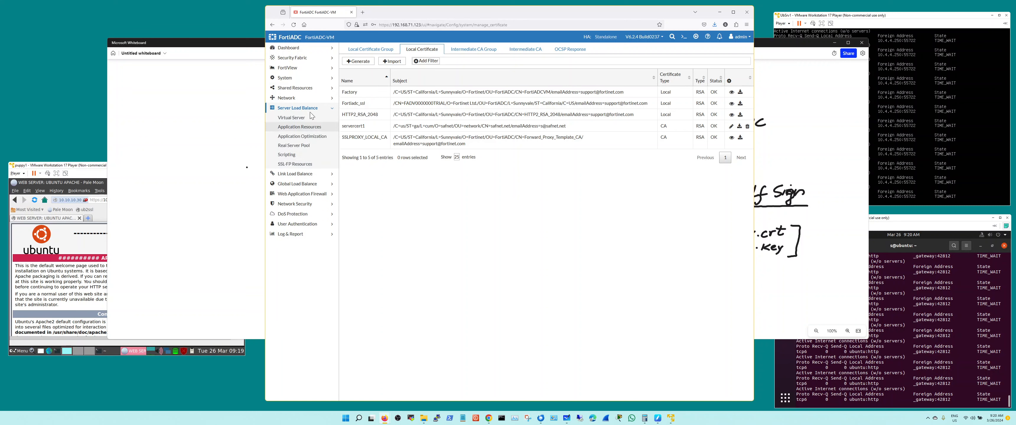
pyautogui.click(313, 148)
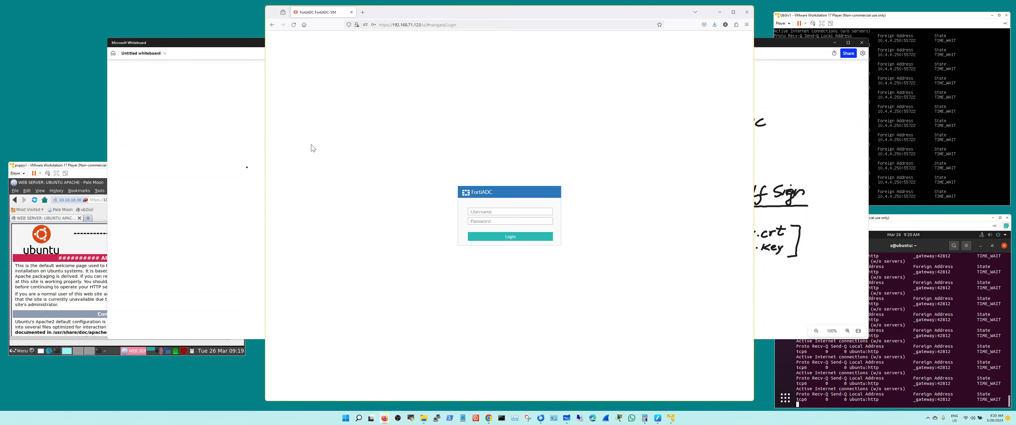
pyautogui.click(479, 212)
pyautogui.click(486, 222)
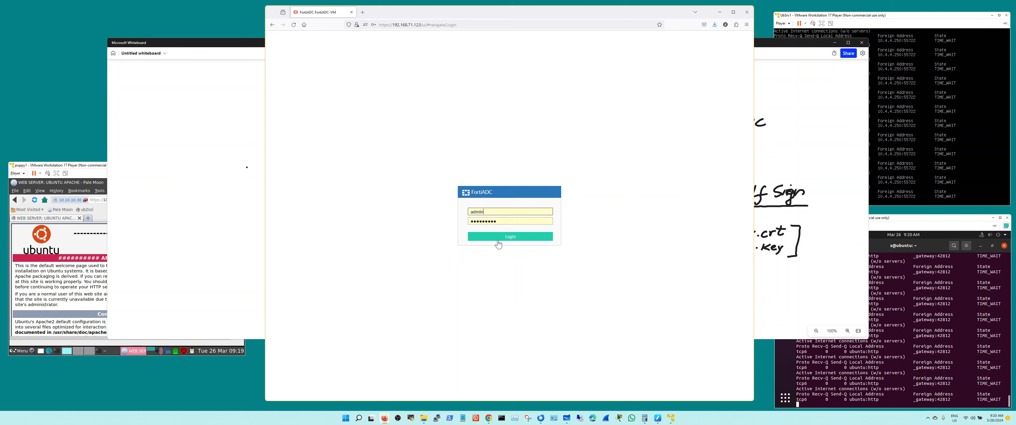
pyautogui.click(498, 239)
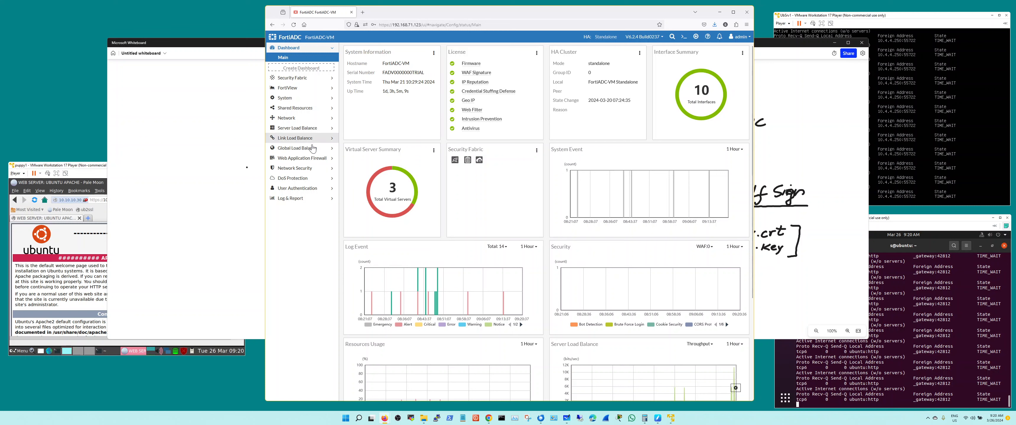
# Review the members and health check settings of the 2ubun2 real server pool, leaving it without saving
pyautogui.click(309, 128)
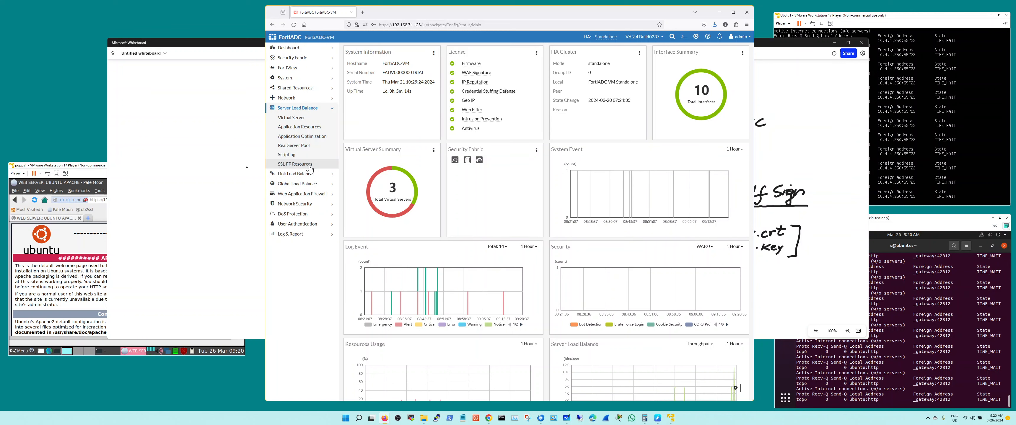
pyautogui.click(306, 148)
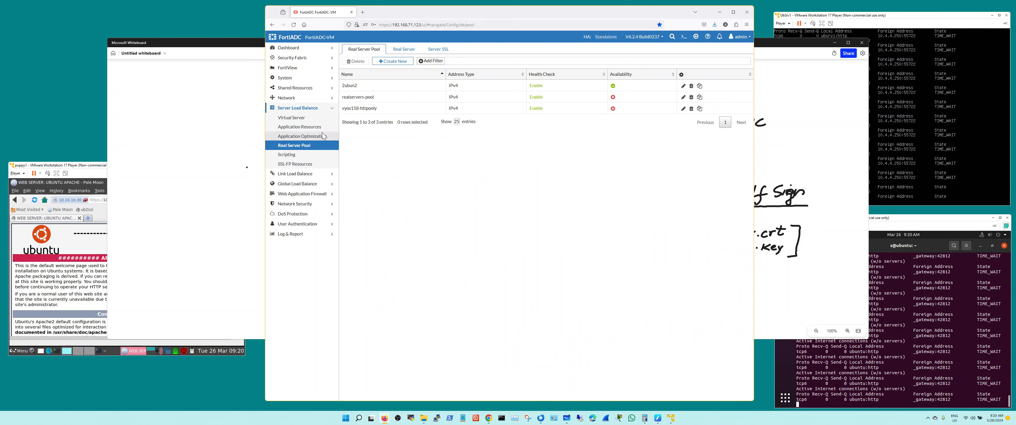
pyautogui.doubleClick(379, 86)
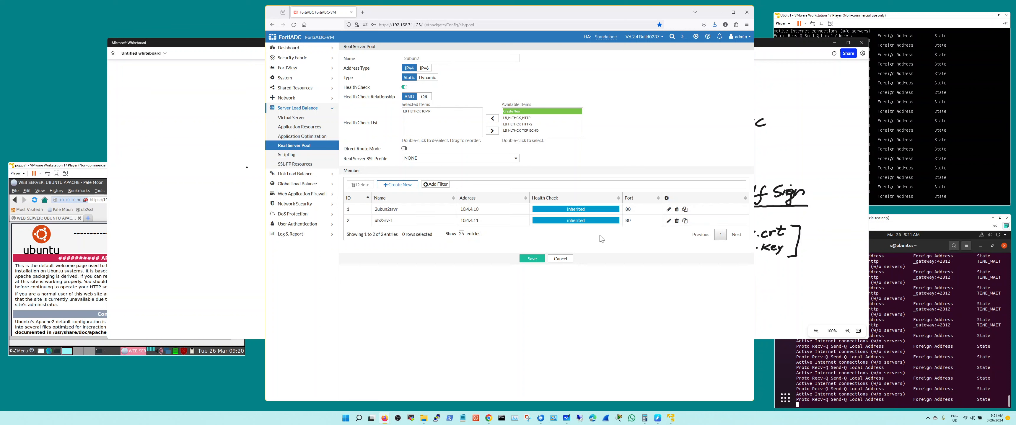
pyautogui.click(560, 261)
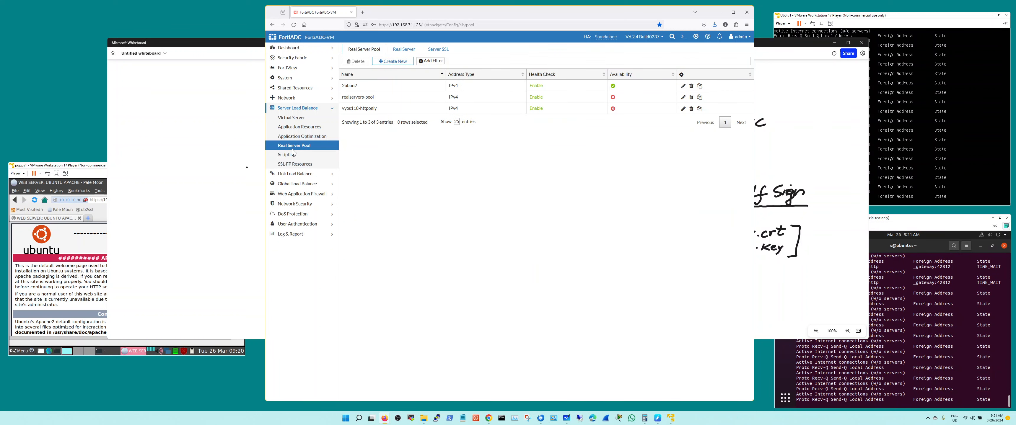
# Review the basic and general settings of the 2ubun2websrv virtual server, including its client SSL profile options, and leave without saving
pyautogui.click(300, 118)
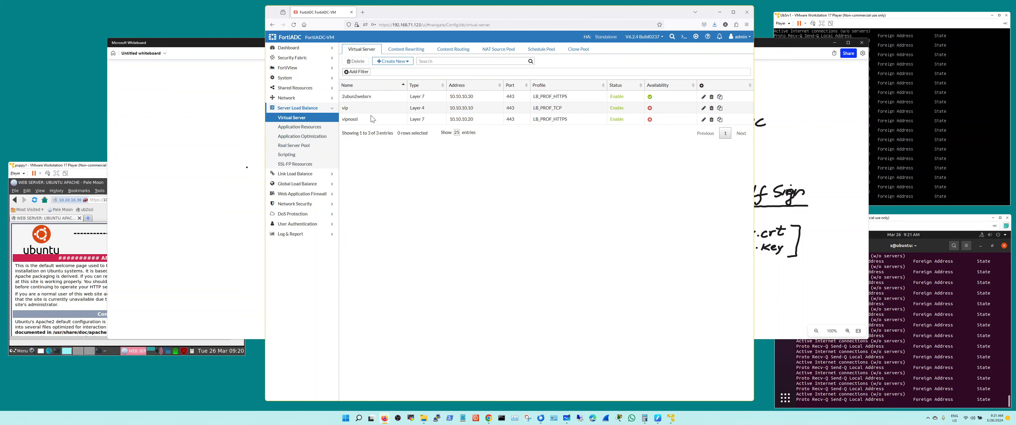
pyautogui.doubleClick(389, 102)
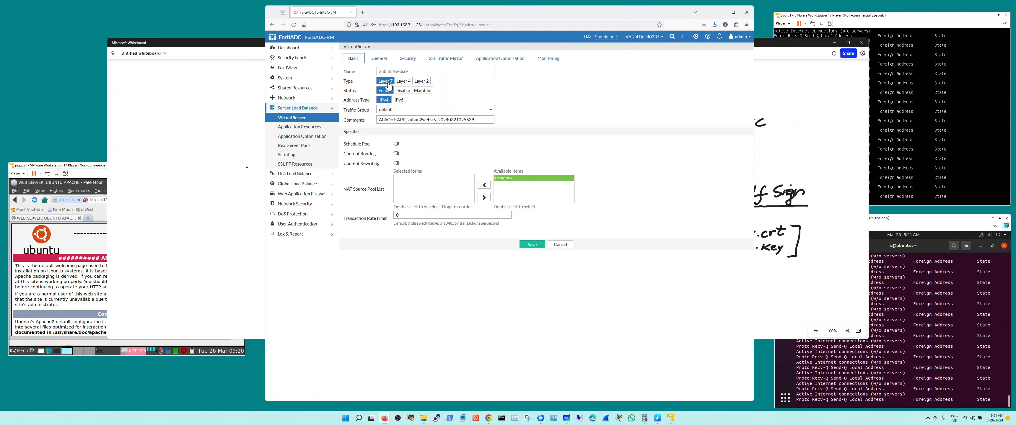
pyautogui.click(379, 58)
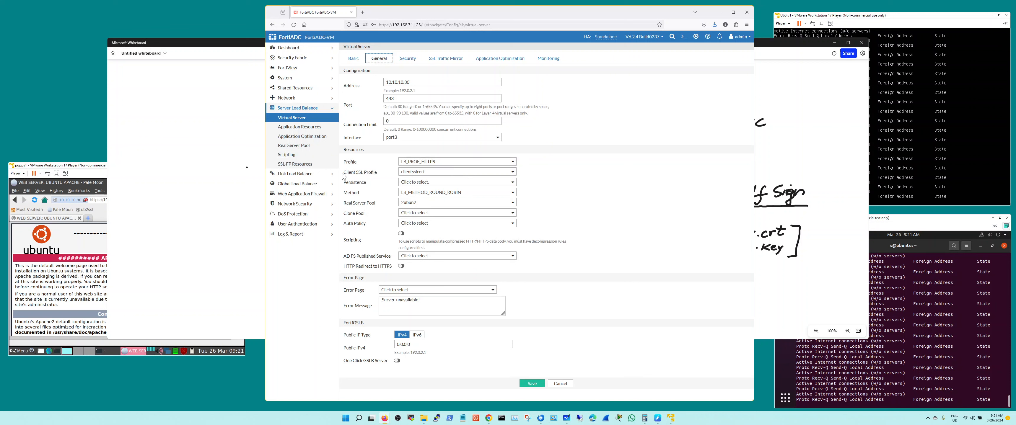
pyautogui.click(419, 177)
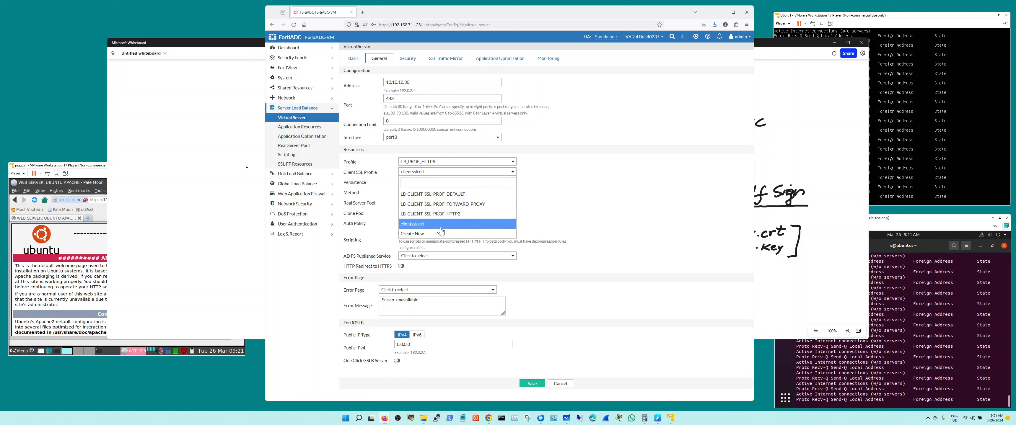
pyautogui.click(577, 214)
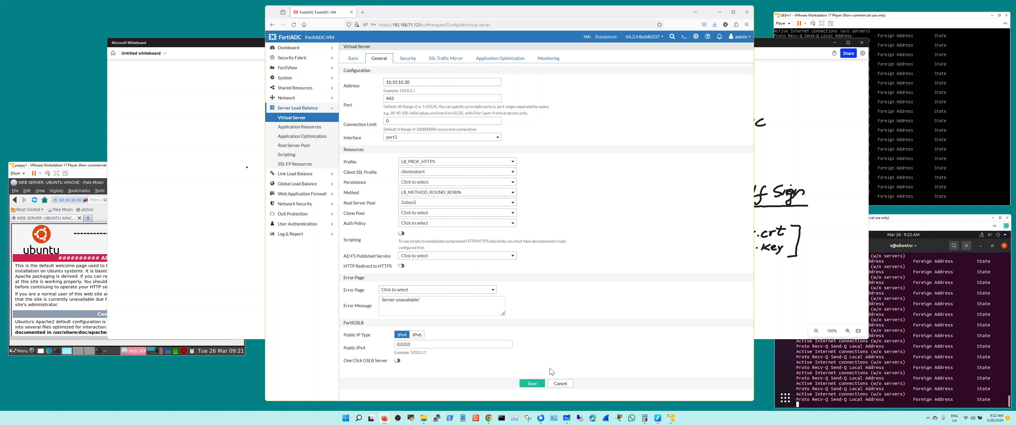
pyautogui.click(561, 384)
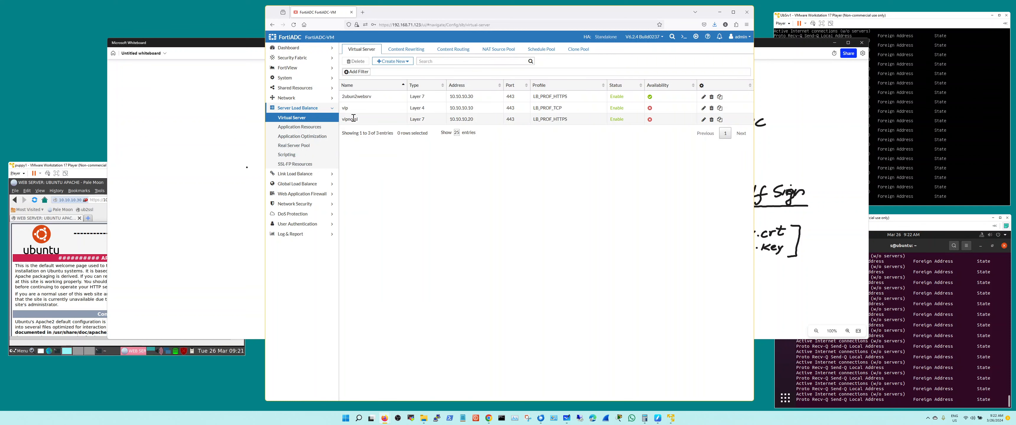
# Open the servercerts local certificate group and examine the settings of its servercert1 member
pyautogui.click(303, 77)
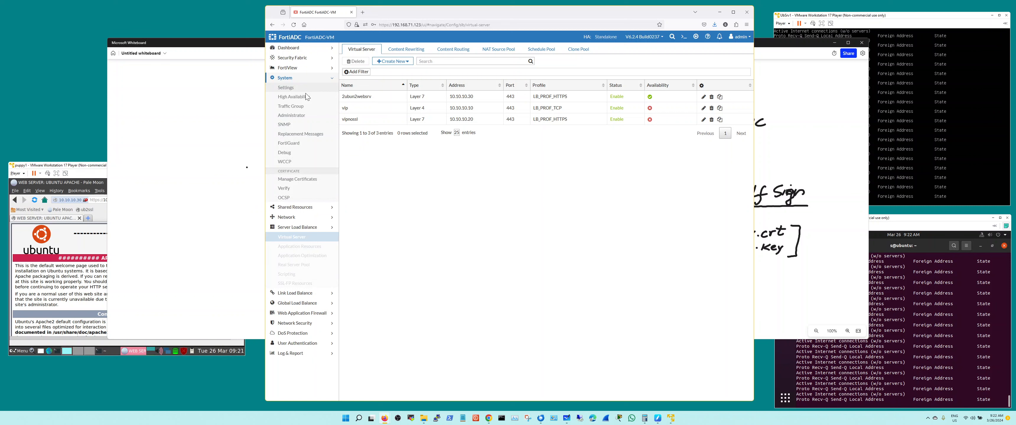
pyautogui.click(298, 180)
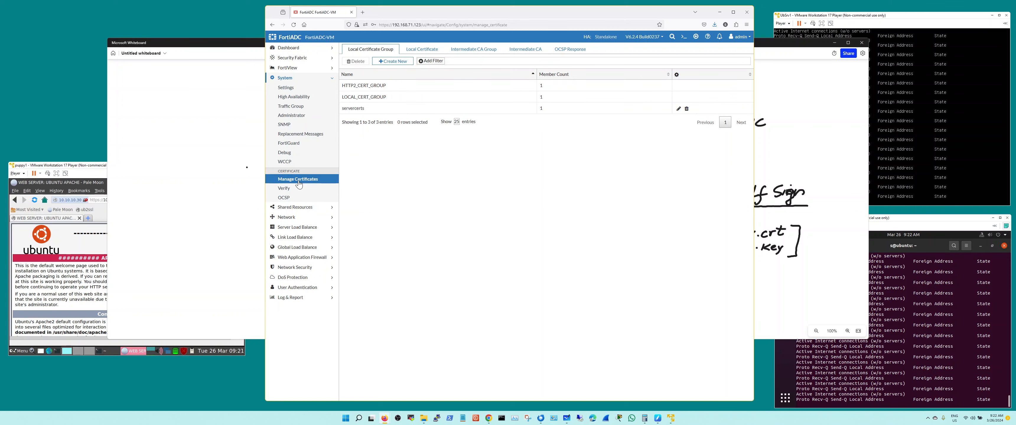
pyautogui.doubleClick(370, 112)
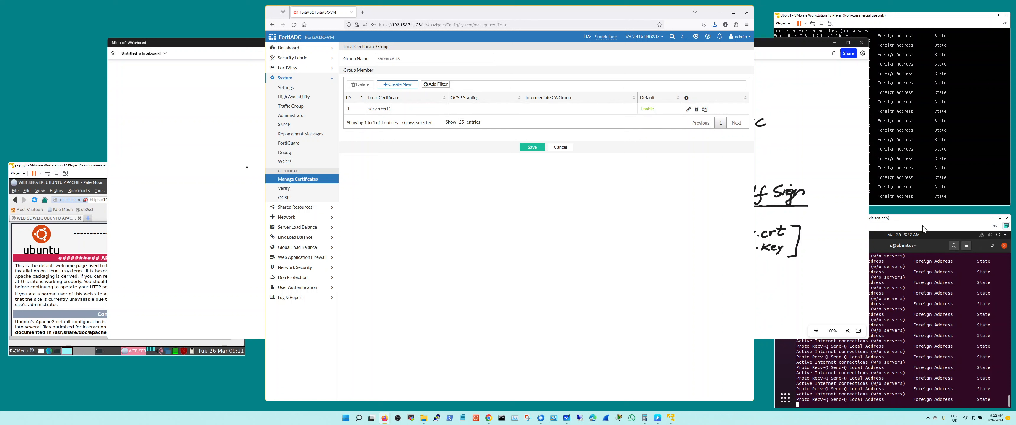
pyautogui.doubleClick(402, 113)
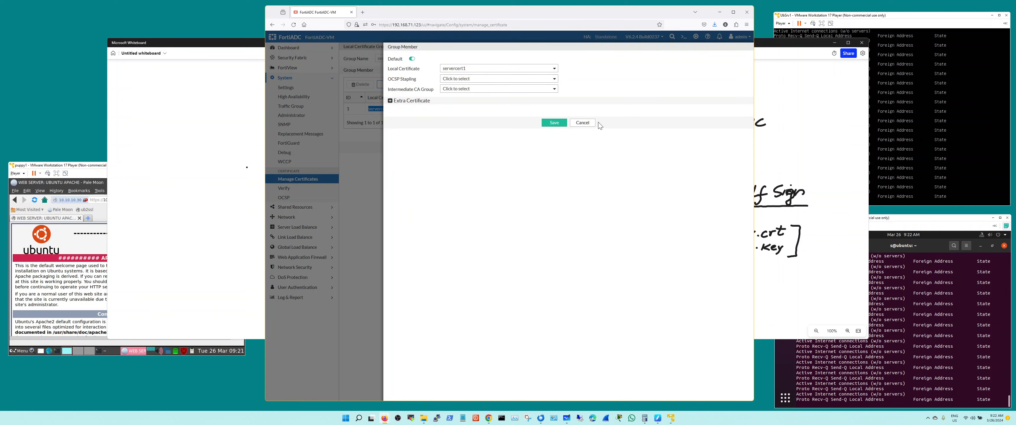
# Leave the certificate group without saving and review the details of the servercert1 local certificate, leaving it unchanged
pyautogui.click(588, 123)
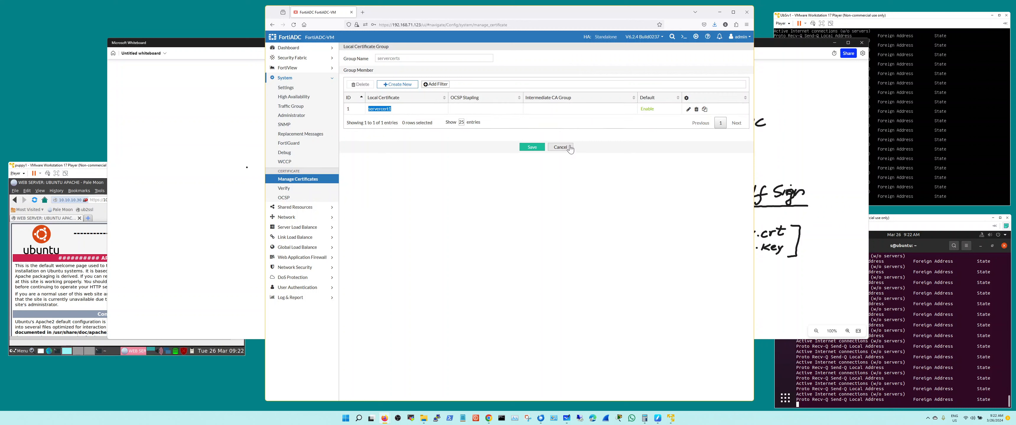
pyautogui.click(439, 111)
pyautogui.click(560, 148)
pyautogui.click(426, 54)
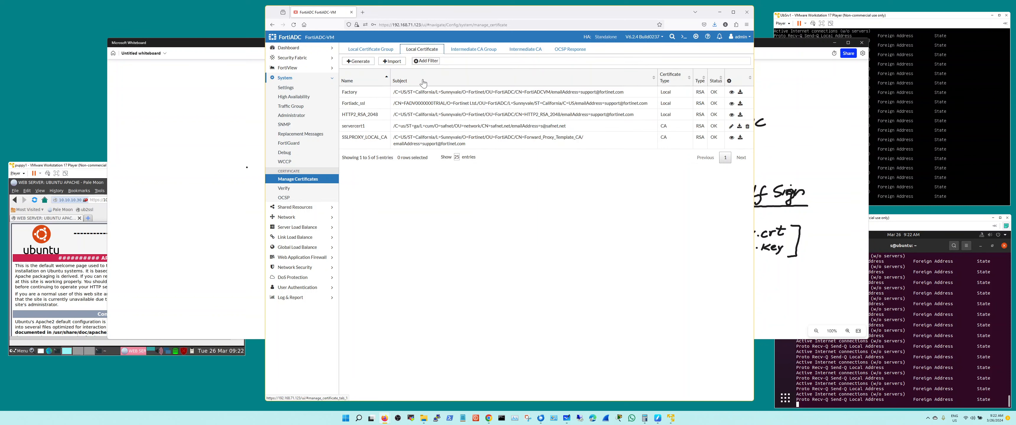
pyautogui.doubleClick(371, 128)
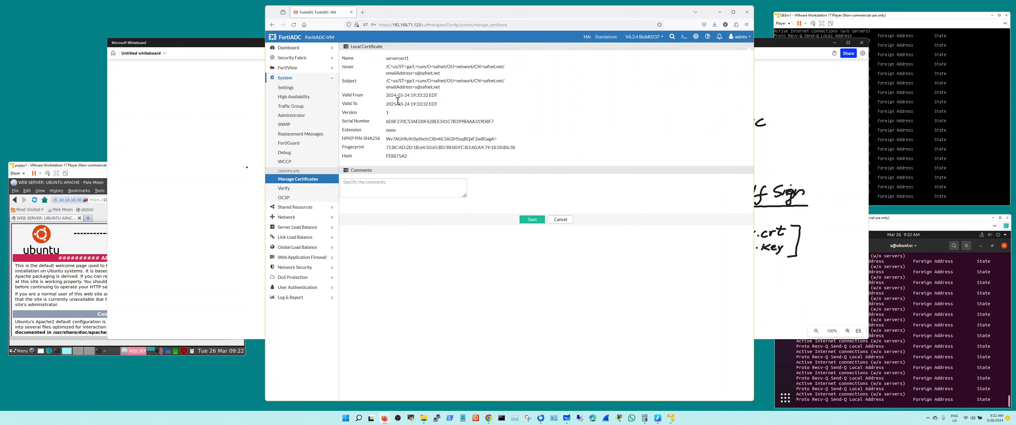
pyautogui.click(561, 221)
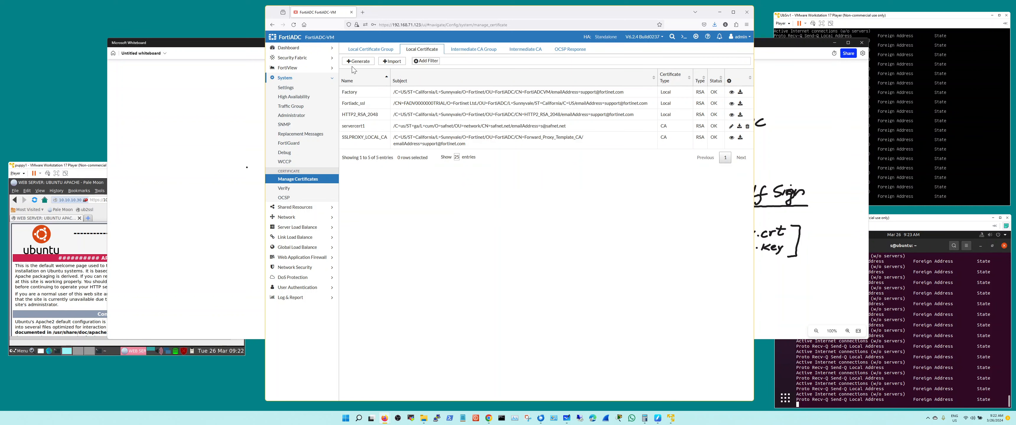
# Open the local certificate import form and set its input type to Manual Input
pyautogui.click(390, 64)
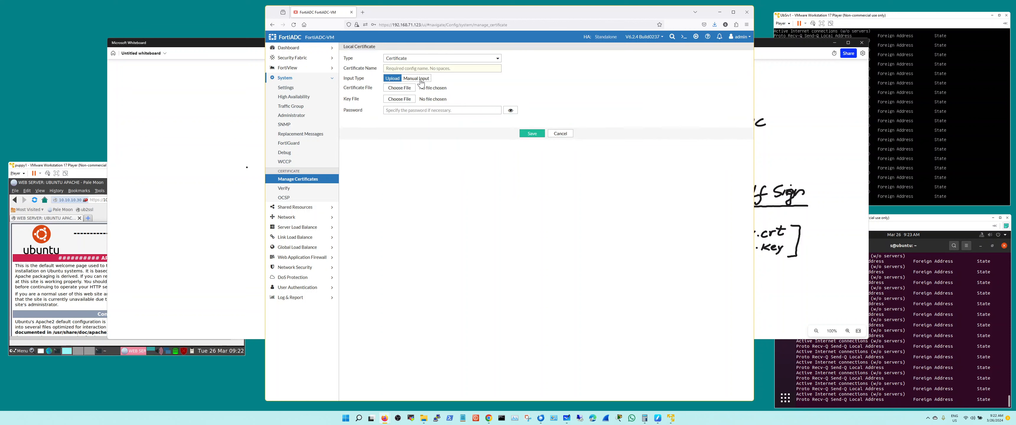
pyautogui.click(419, 78)
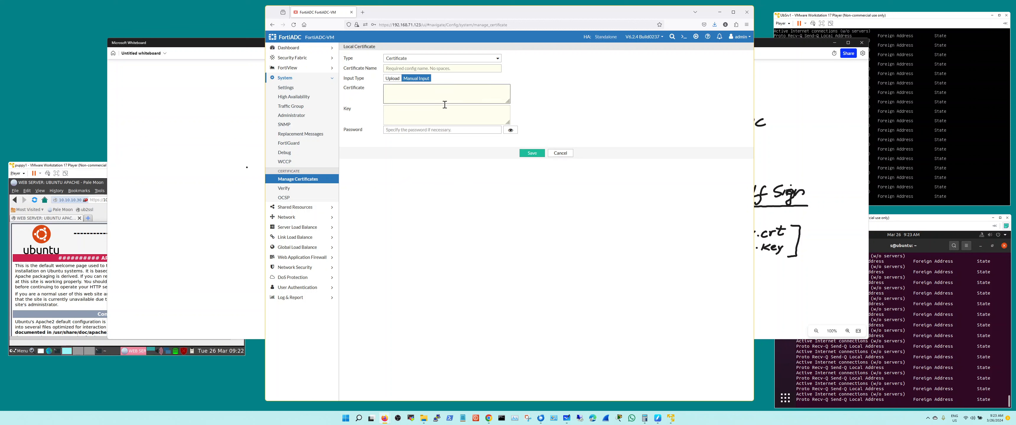
# Stop the running connection monitor in the Ubuntu1 virtual machine's terminal and list the files in the home directory
pyautogui.click(941, 290)
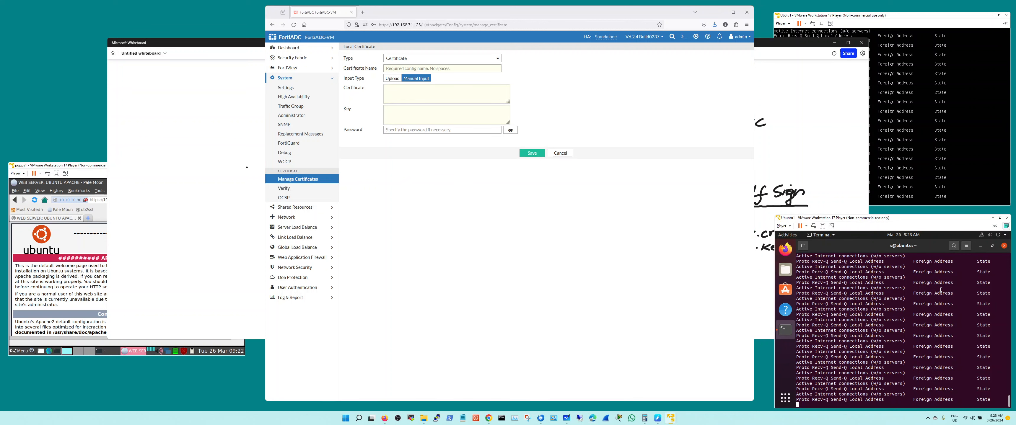
pyautogui.hotkey('ctrl', 'c')
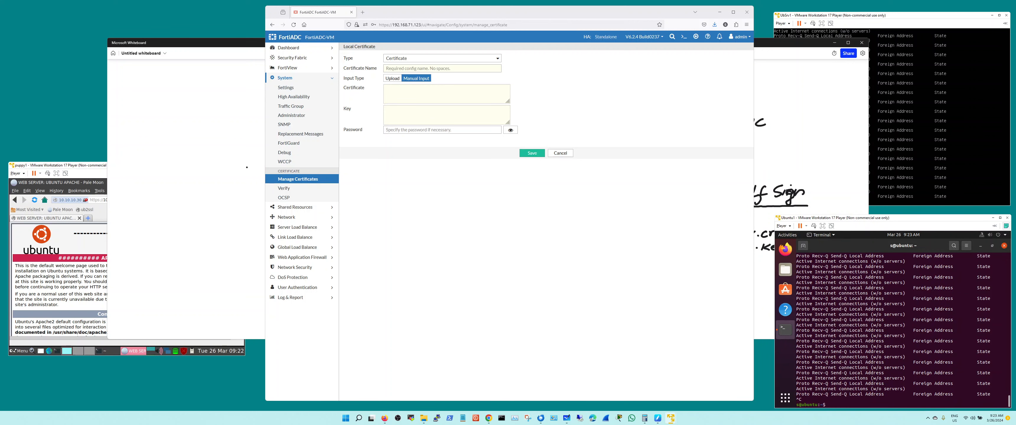
pyautogui.press('Return')
pyautogui.press('Return')
pyautogui.press('Return')
pyautogui.write('ls')
pyautogui.press('Return')
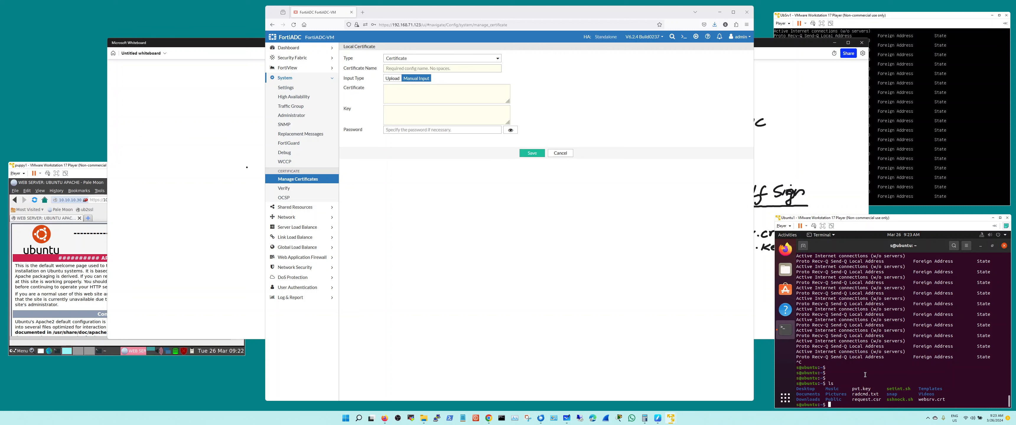
# Display the contents of websrv.crt in the Ubuntu terminal with the more command
pyautogui.write('more websrv.crt')
pyautogui.press('Return')
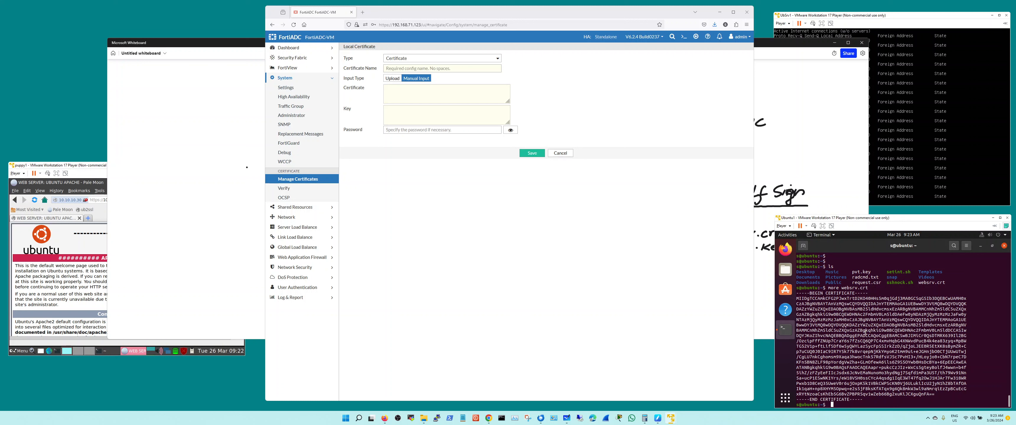
pyautogui.press('Up')
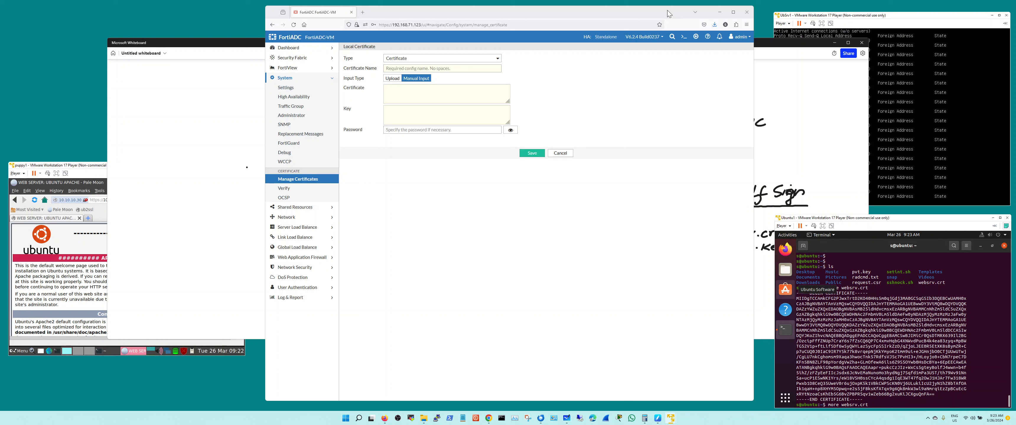
pyautogui.click(684, 38)
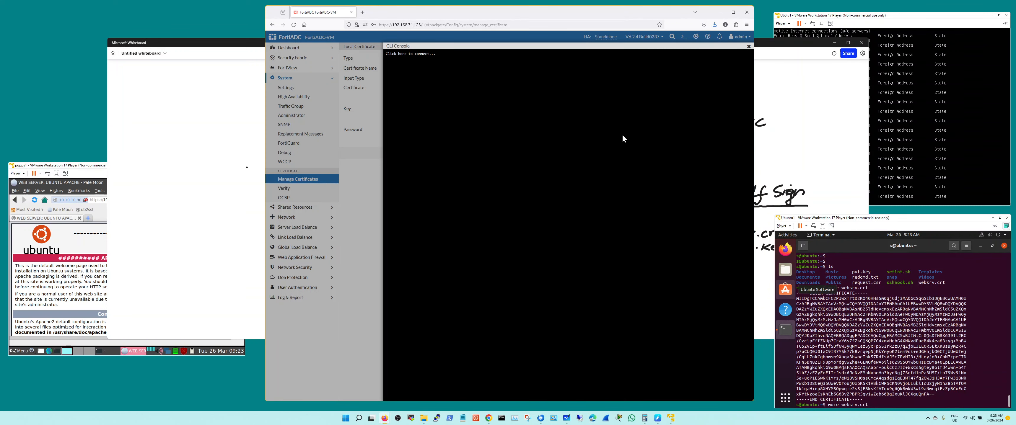
pyautogui.click(623, 138)
pyautogui.write('ssh s@10.')
pyautogui.write('1')
pyautogui.press('BackSpace')
pyautogui.press('BackSpace')
pyautogui.write('4.4.10')
pyautogui.press('Return')
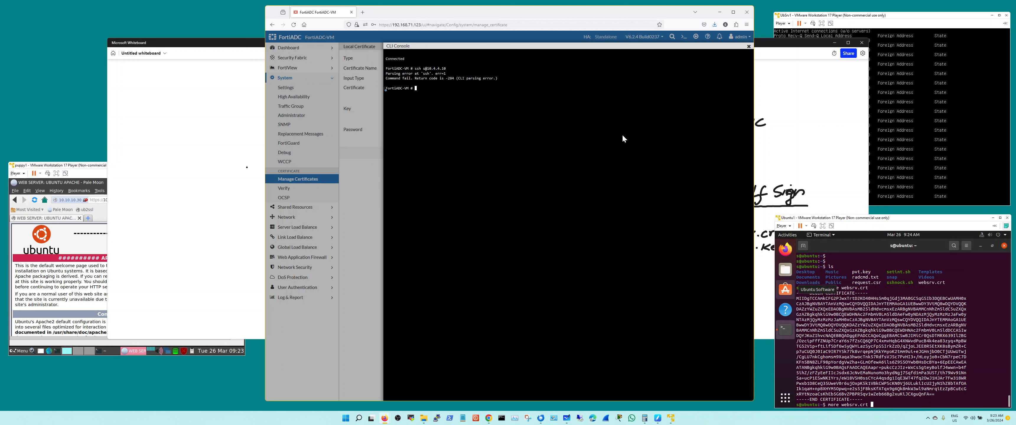
pyautogui.write('execute ssh s@10.4.4.10')
pyautogui.press('Return')
pyautogui.press('Return')
pyautogui.write('ls')
# Display the websrv.crt certificate in the SSH session using more
pyautogui.press('Return')
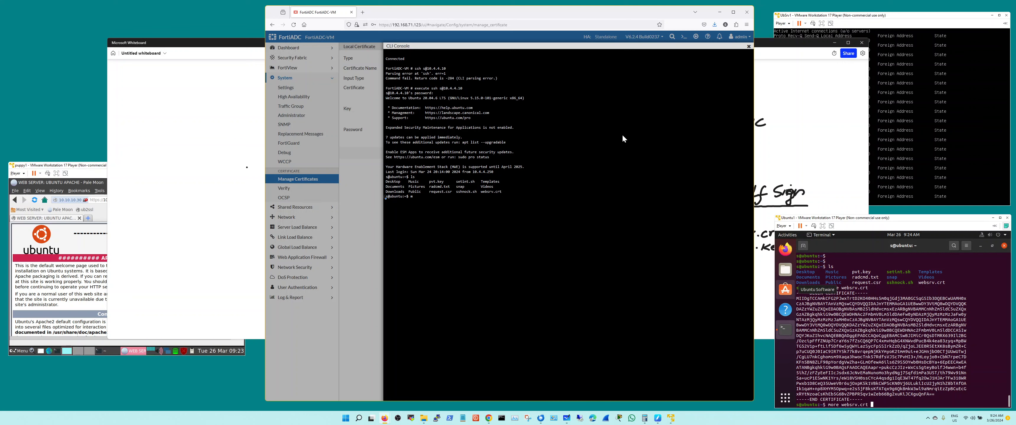
pyautogui.write('more w')
pyautogui.press('Tab')
pyautogui.press('Return')
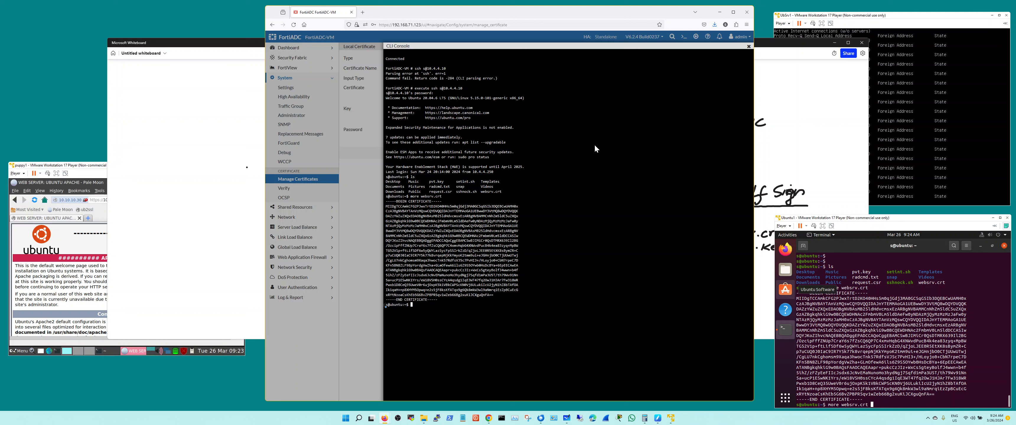
# Try to display the private key file pvt.key in the SSH session using more without elevated rights
pyautogui.press('Up')
pyautogui.press('BackSpace')
pyautogui.press('BackSpace')
pyautogui.press('BackSpace')
pyautogui.press('BackSpace')
pyautogui.write('pvt.key')
pyautogui.press('Return')
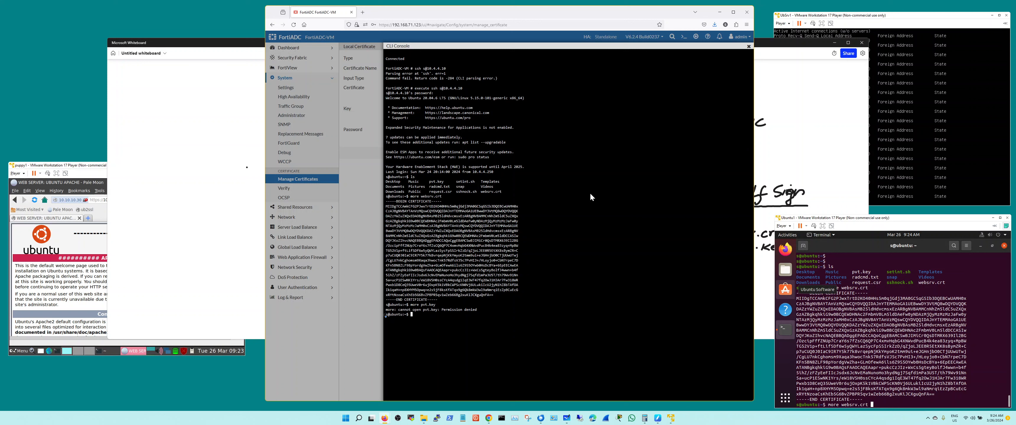
# Display the whole private key file with "sudo more pvt.key", entering the sudo password
pyautogui.press('Up')
pyautogui.press('Left')
pyautogui.press('Left')
pyautogui.press('Left')
pyautogui.press('Left')
pyautogui.press('Left')
pyautogui.write('sudo')
pyautogui.press('Right')
pyautogui.hotkey('ctrl', 'c')
pyautogui.press('Return')
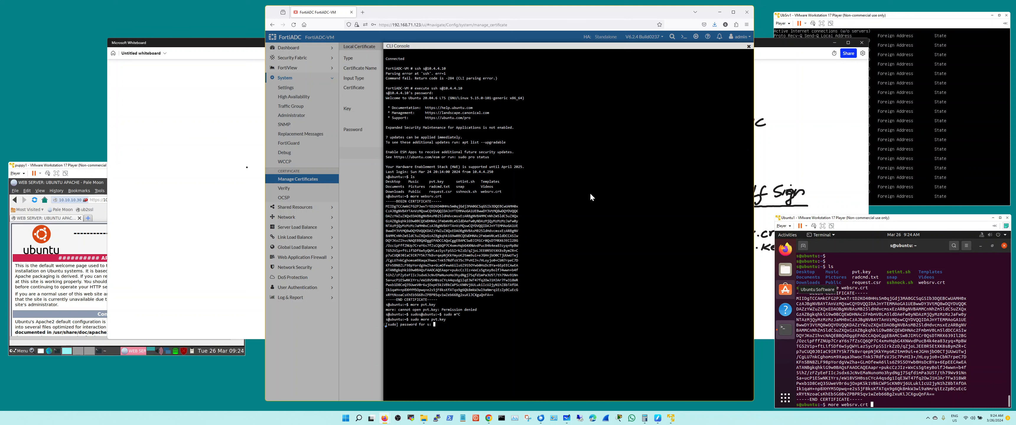
pyautogui.press('Return')
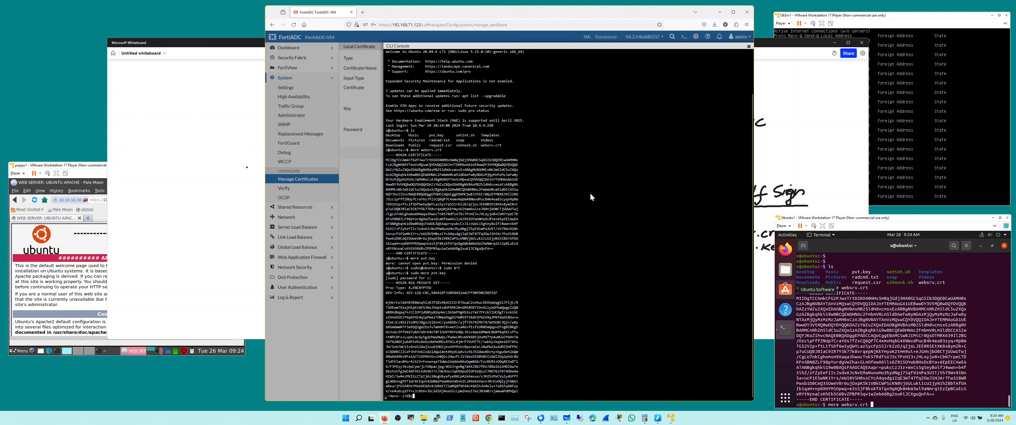
pyautogui.press('space')
# View the private key through a pager with "sudo more pvt.key | less", page to its end and quit the pager
pyautogui.press('Up')
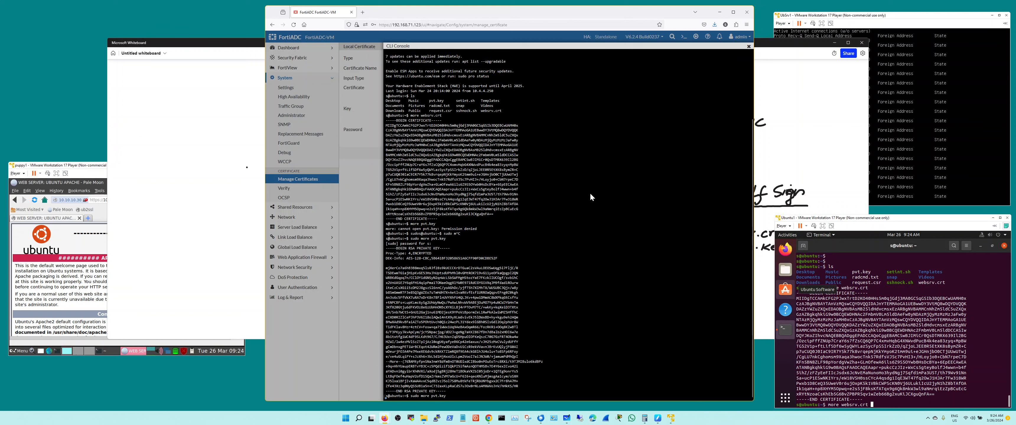
pyautogui.write('| less')
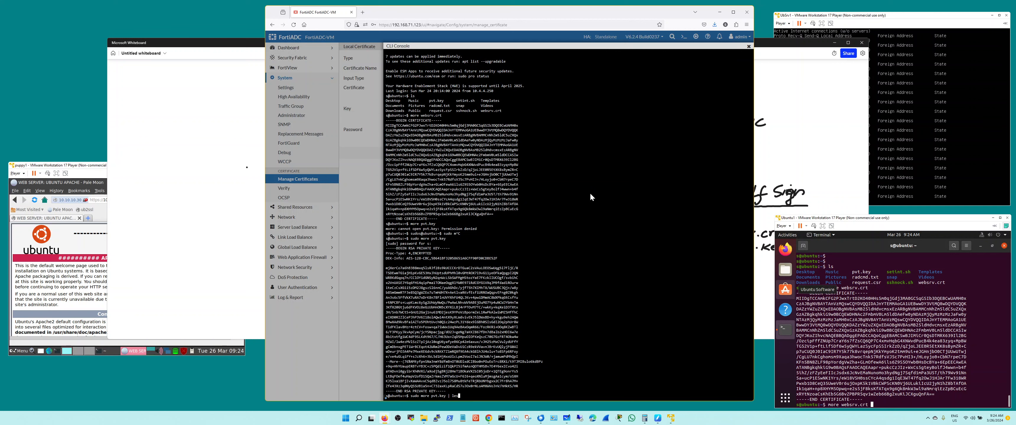
pyautogui.press('Return')
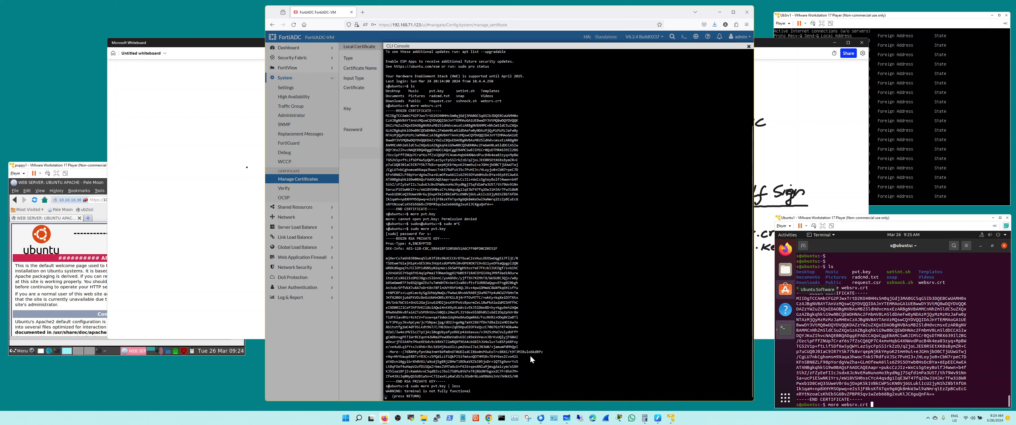
pyautogui.press('Return')
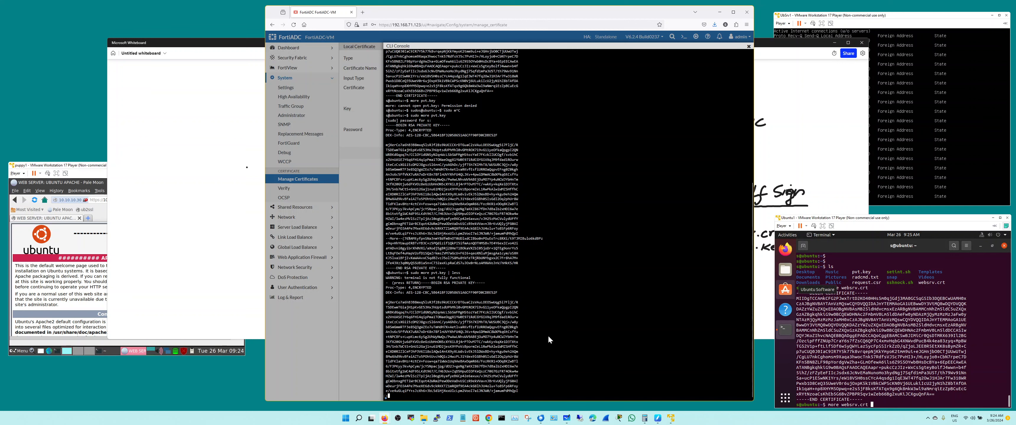
pyautogui.press('space')
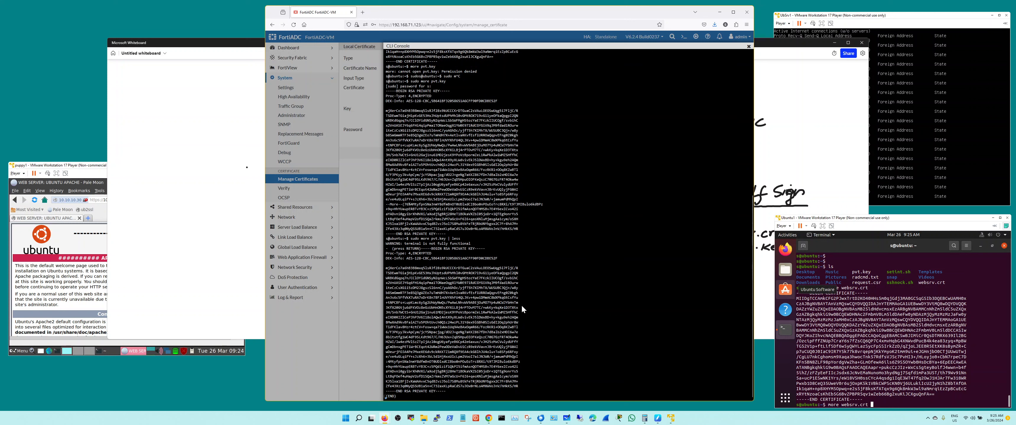
pyautogui.press('q')
# Exit the SSH session and close the FortiADC CLI console
pyautogui.write('exit')
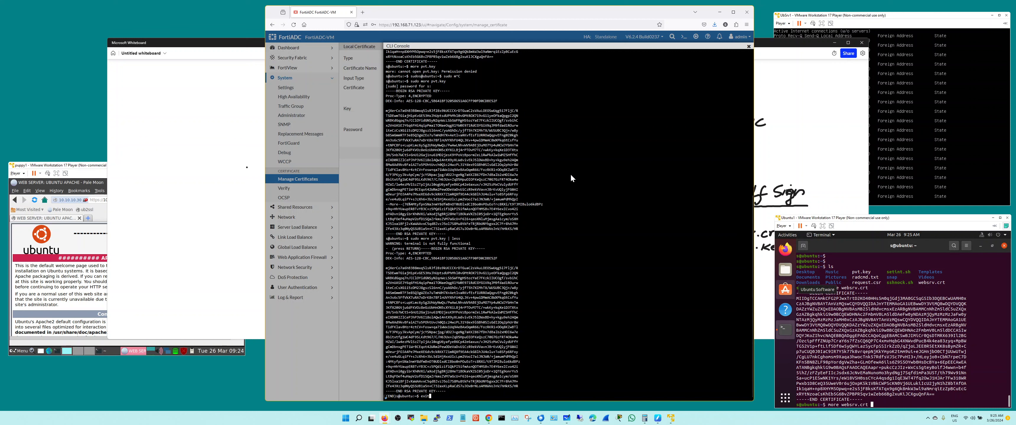
pyautogui.press('Return')
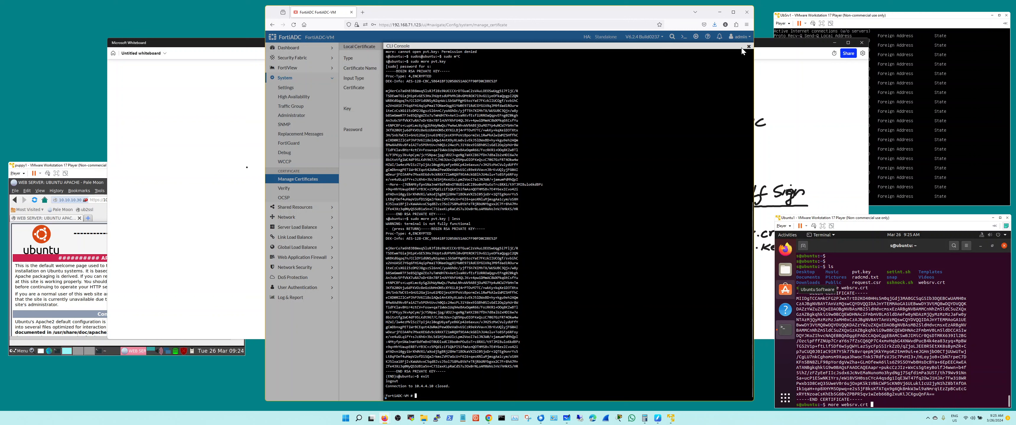
pyautogui.click(749, 47)
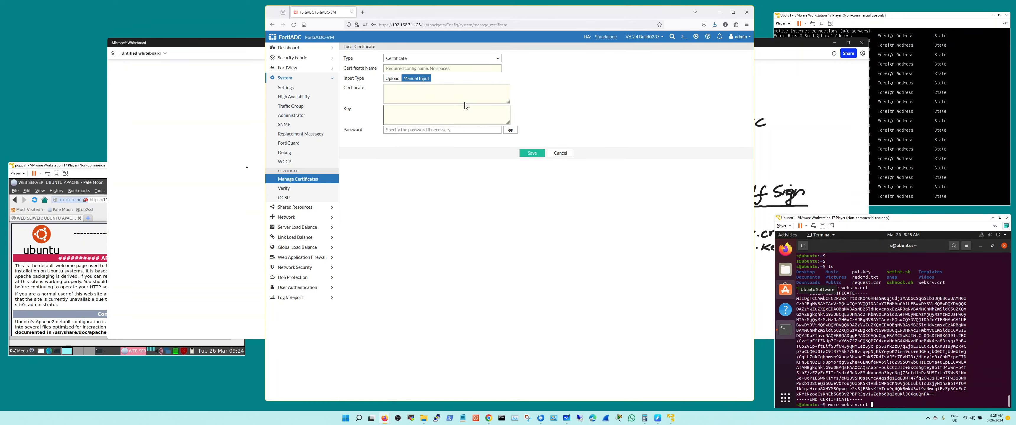
# Examine the Certificate, Key and Password fields of the import form, cancel the import and return to the local certificate groups
pyautogui.click(463, 95)
pyautogui.click(482, 226)
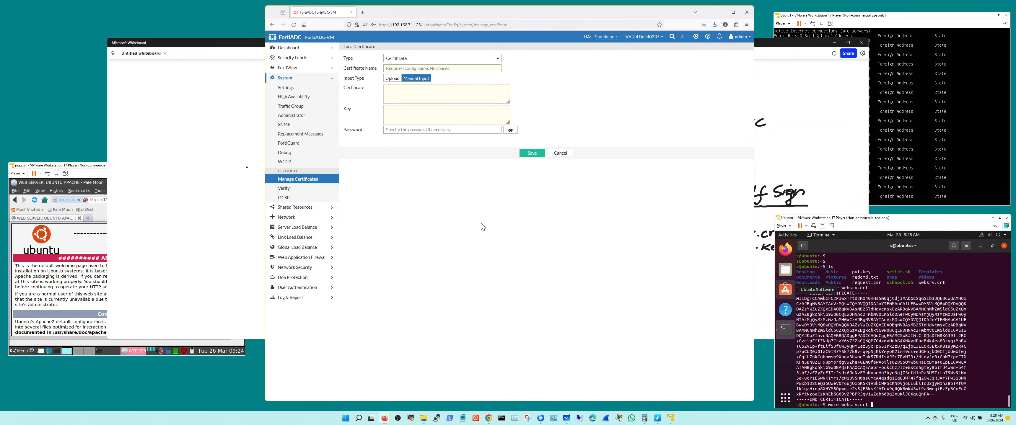
pyautogui.click(453, 132)
pyautogui.click(452, 97)
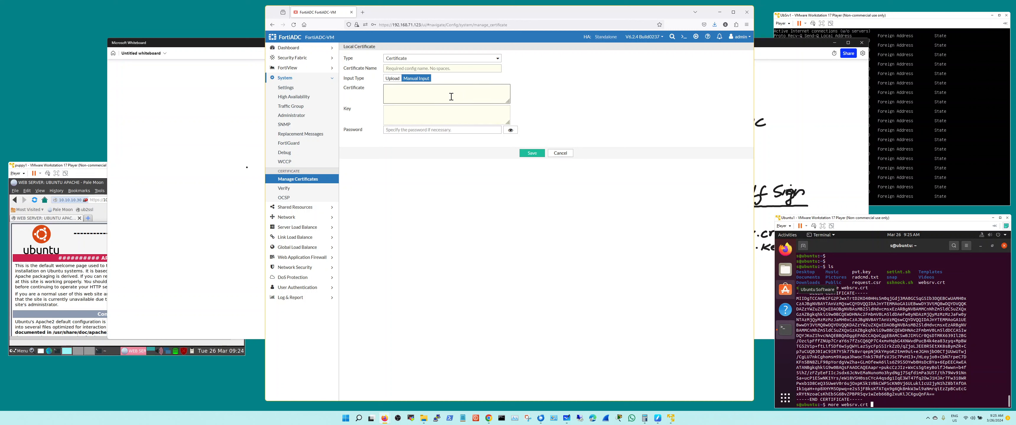
pyautogui.click(447, 117)
pyautogui.click(552, 155)
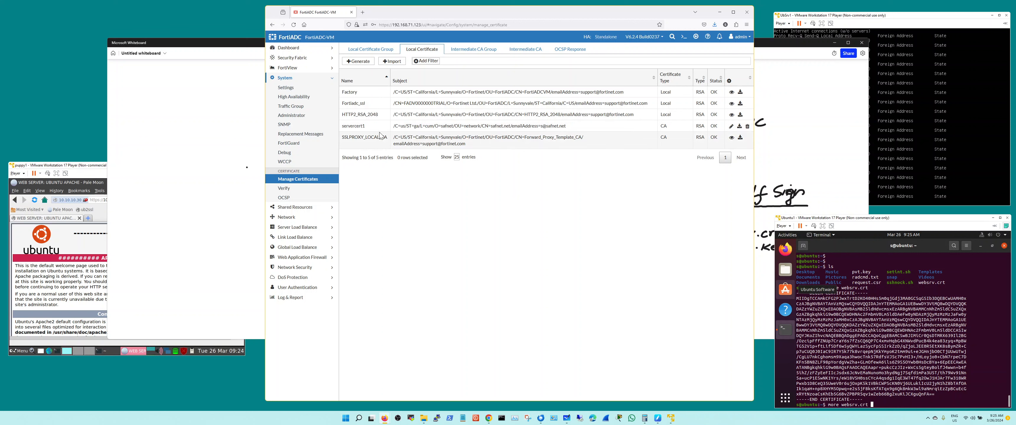
pyautogui.click(372, 49)
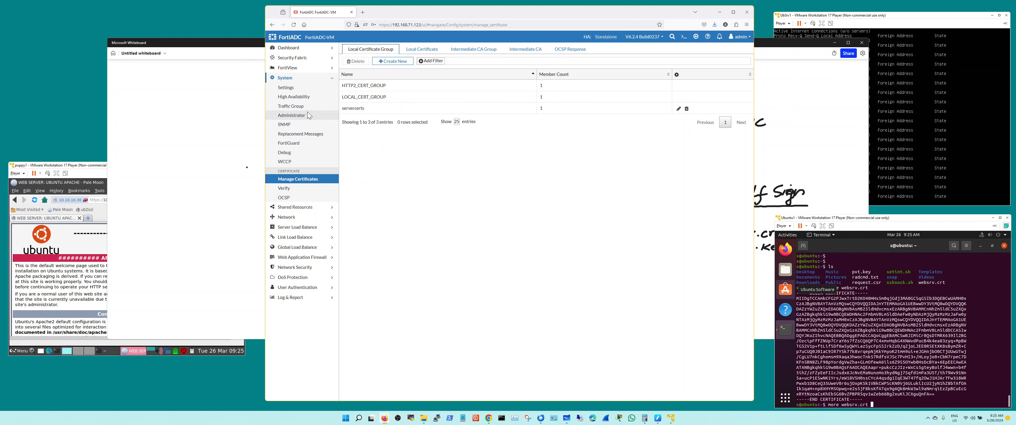
# Open the general settings of the Layer 7 virtual server with address 10.10.10.30 under Server Load Balance
pyautogui.click(309, 227)
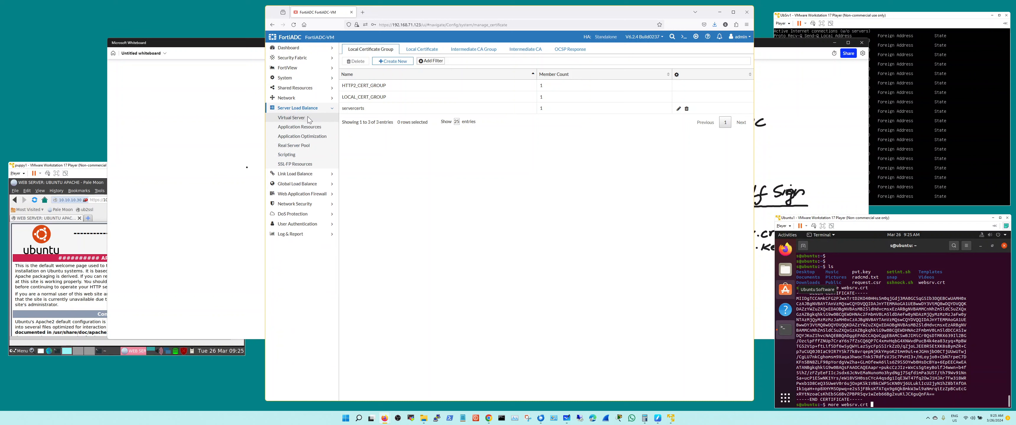
pyautogui.click(309, 118)
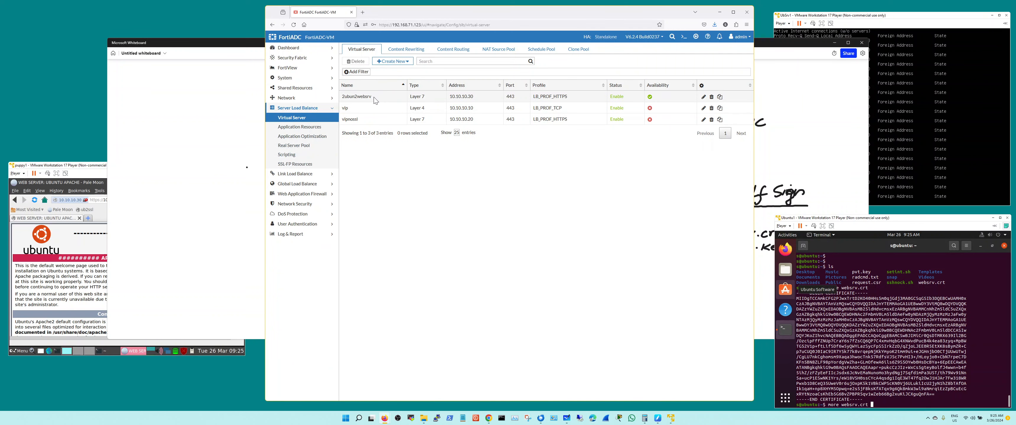
pyautogui.doubleClick(375, 100)
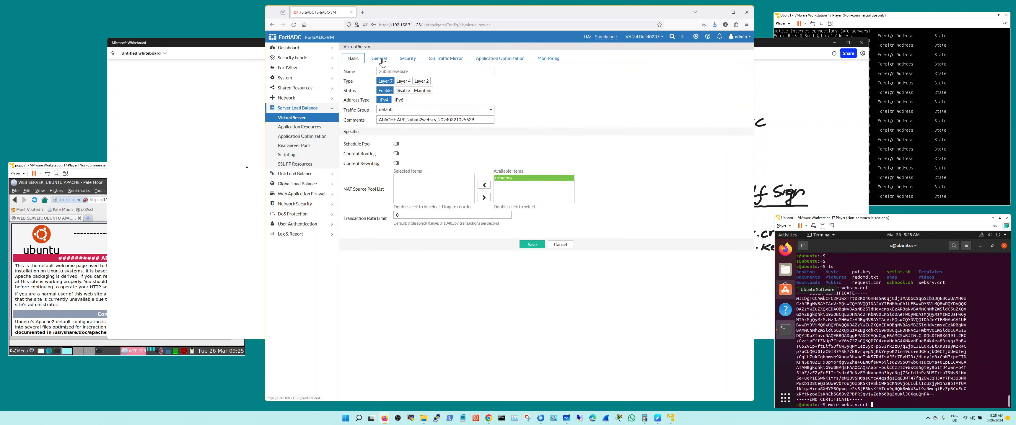
pyautogui.click(379, 59)
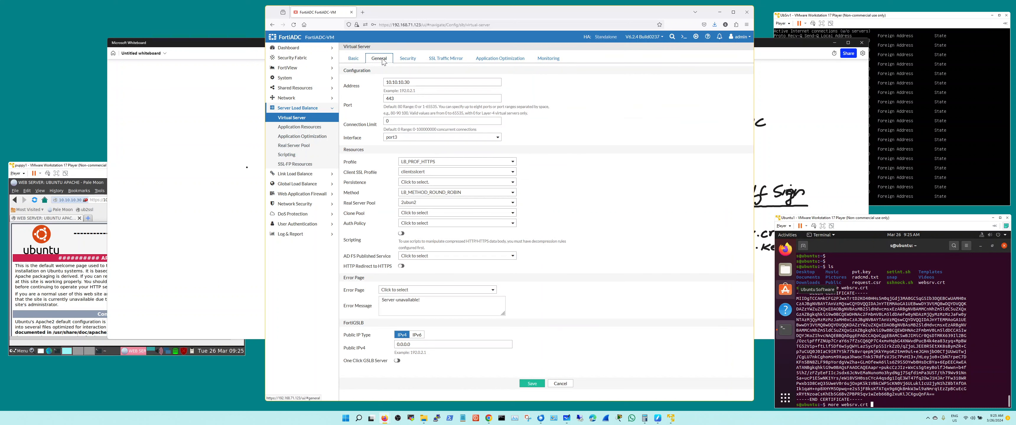
# Examine the Local Certificate Group options of a new client SSL profile, then cancel the profile and the virtual server edit
pyautogui.click(426, 172)
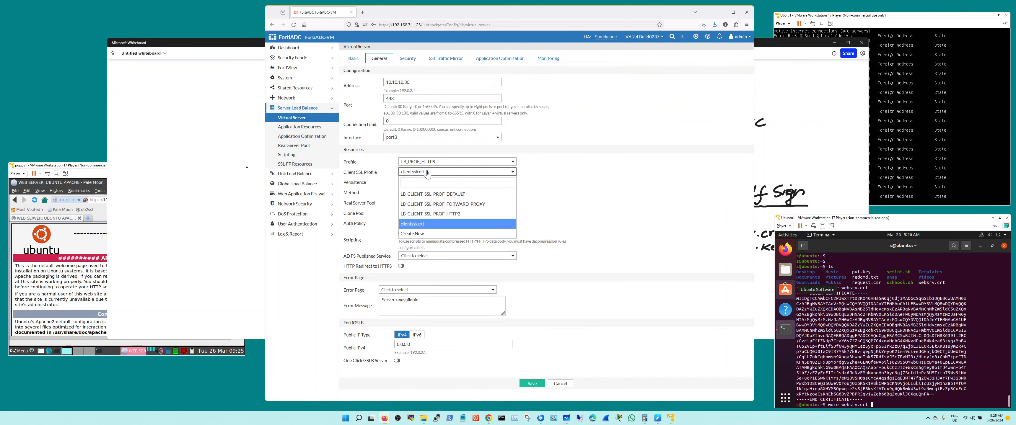
pyautogui.click(436, 235)
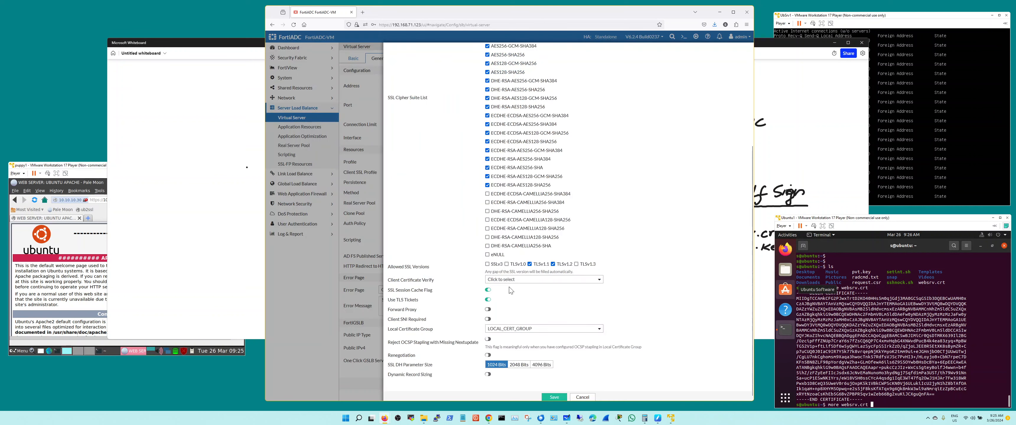
pyautogui.click(513, 334)
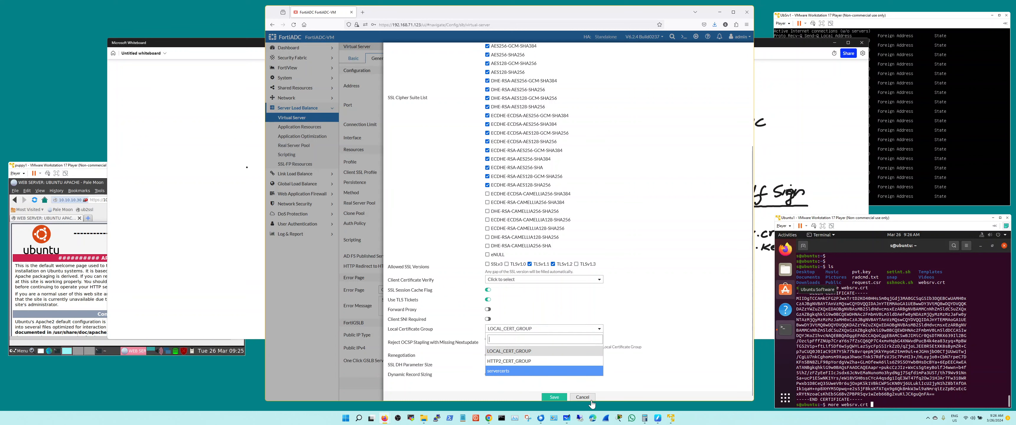
pyautogui.click(583, 397)
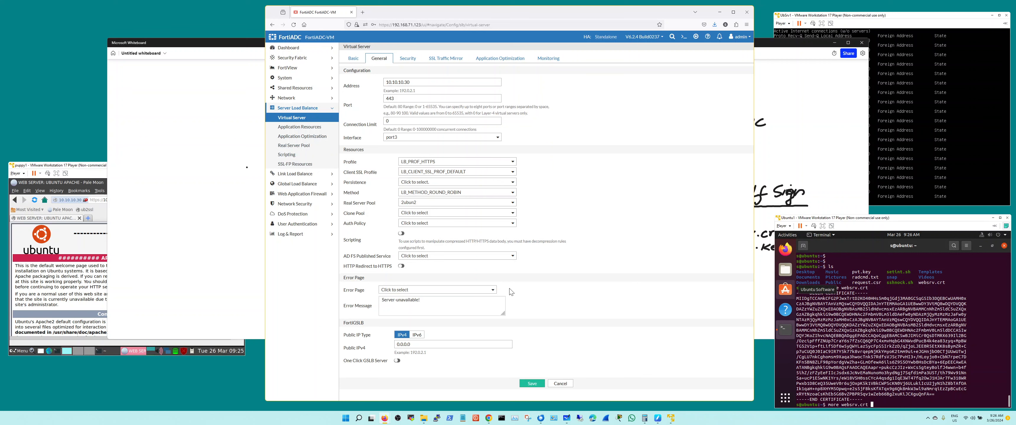
pyautogui.click(561, 384)
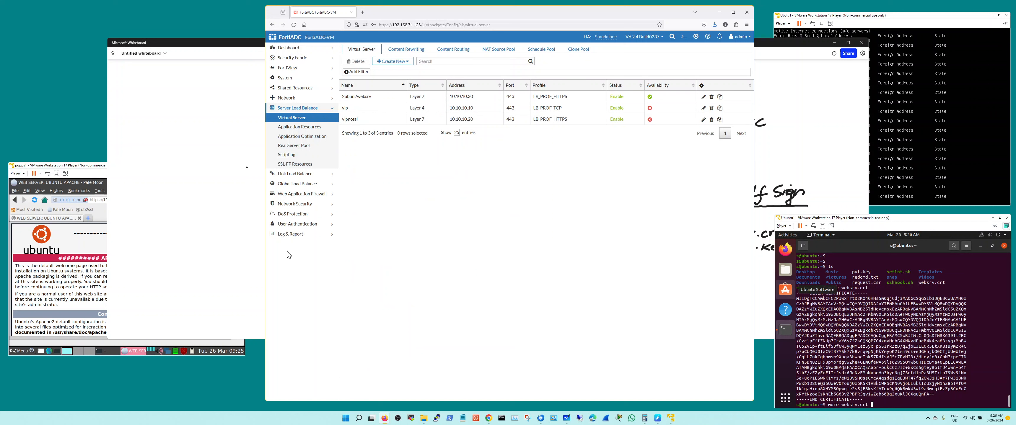
# Bring up the SSL offload whiteboard diagram and the Ubuntu terminal displaying websrv.crt
pyautogui.click(250, 47)
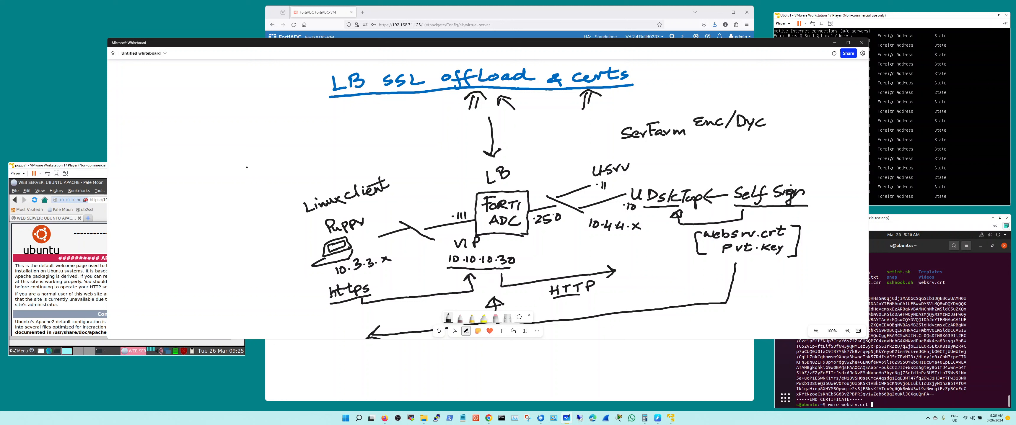
pyautogui.click(934, 220)
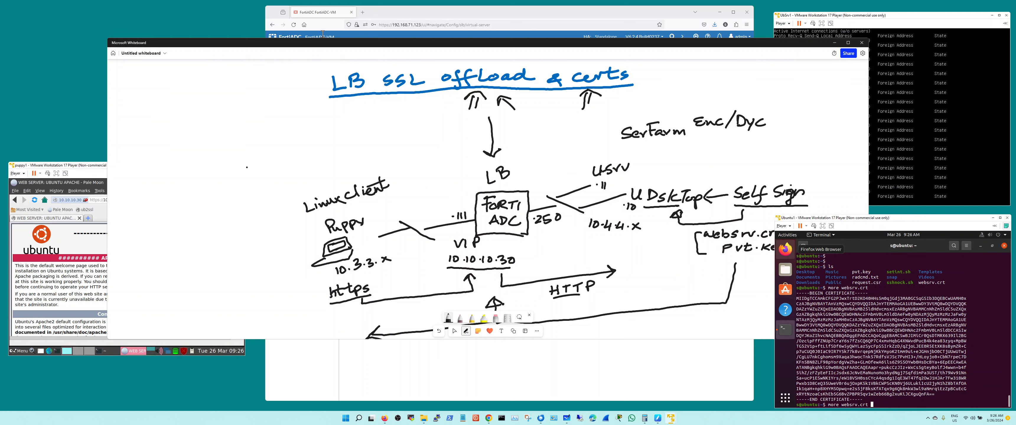
# Return to FortiADC and open the details of the local certificate servercert1 under Manage Certificates
pyautogui.click(327, 13)
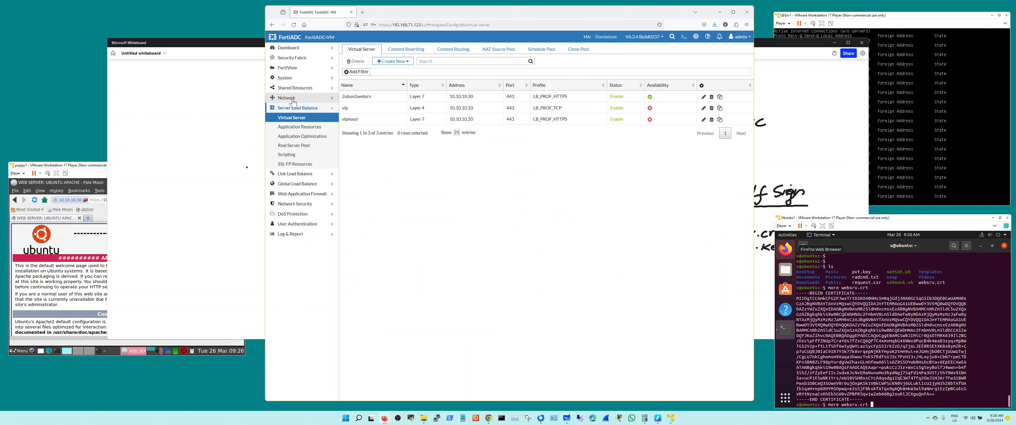
pyautogui.click(284, 78)
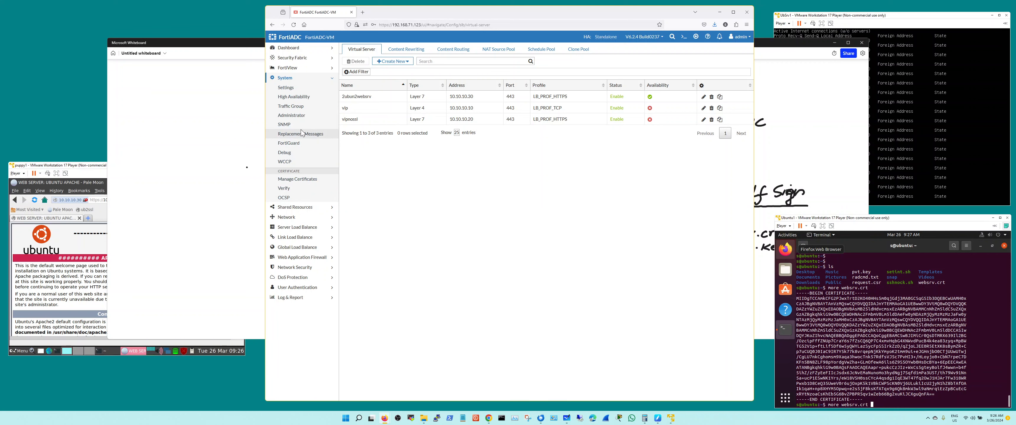
pyautogui.click(304, 180)
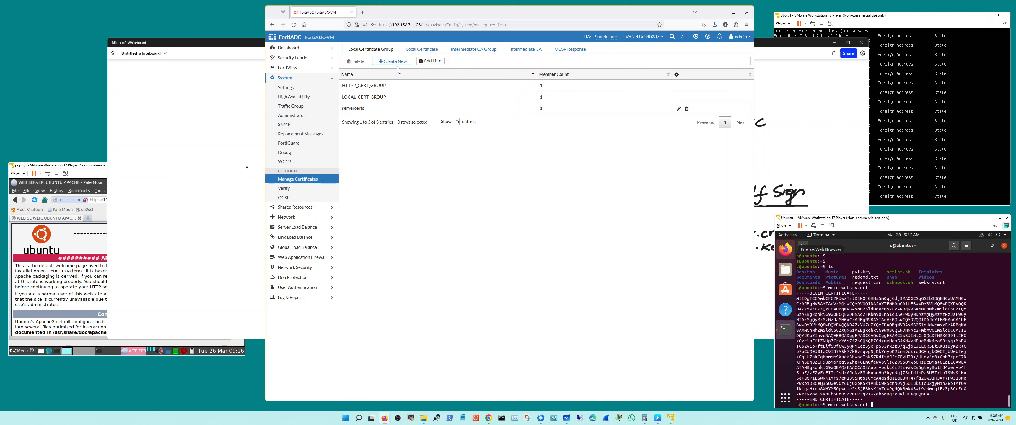
pyautogui.click(422, 49)
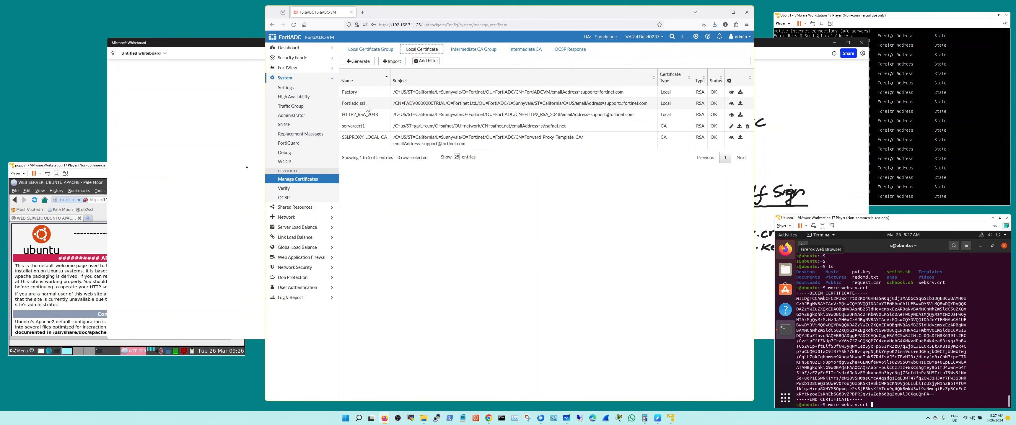
pyautogui.doubleClick(374, 132)
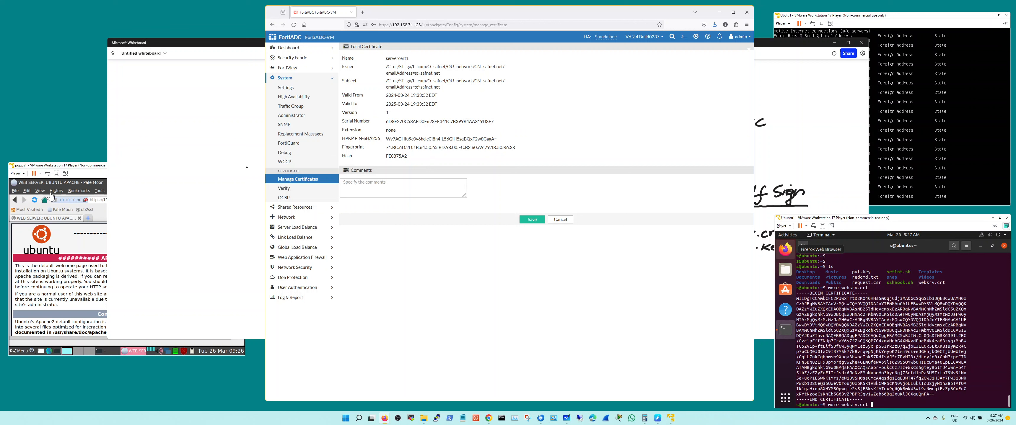
pyautogui.click(74, 174)
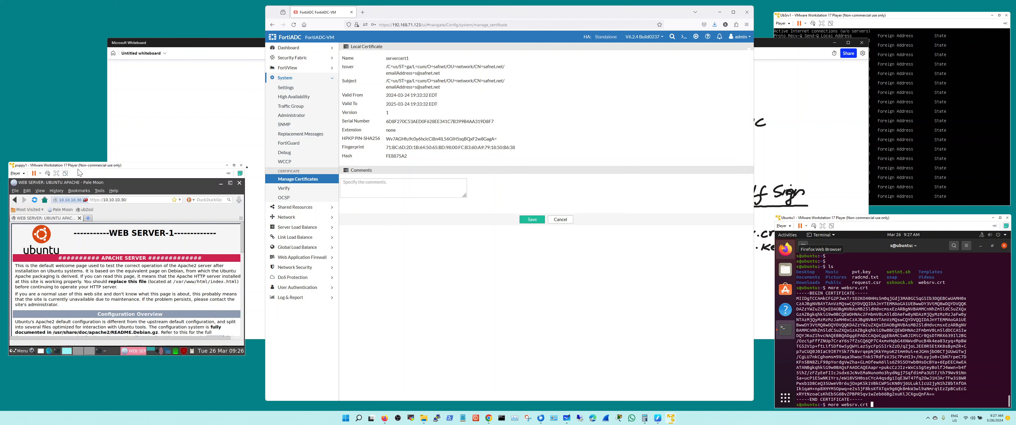
pyautogui.click(34, 200)
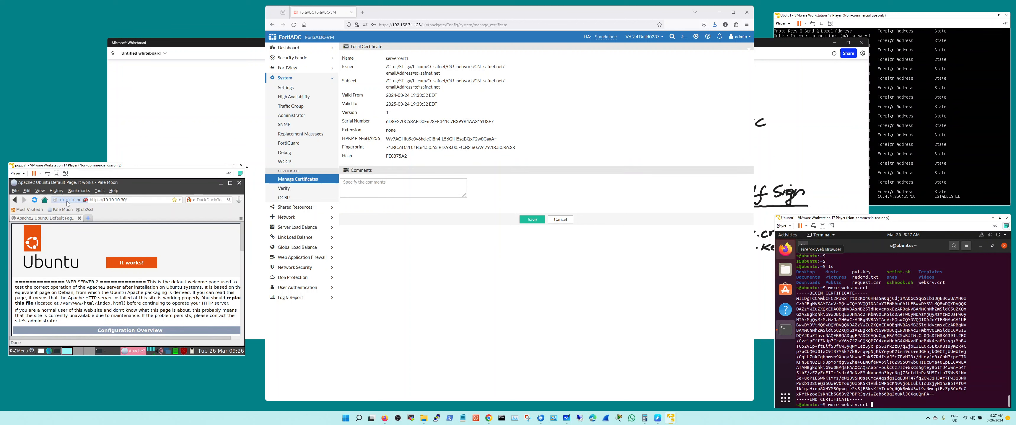
pyautogui.click(34, 202)
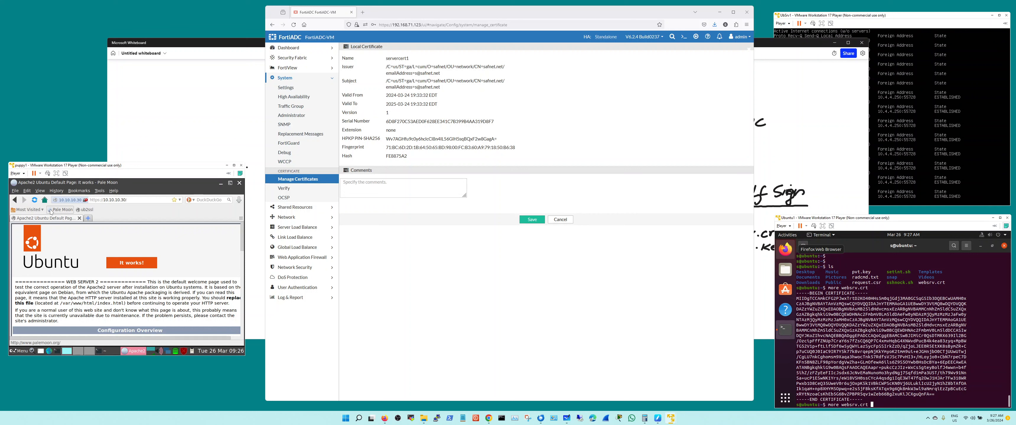
pyautogui.click(37, 202)
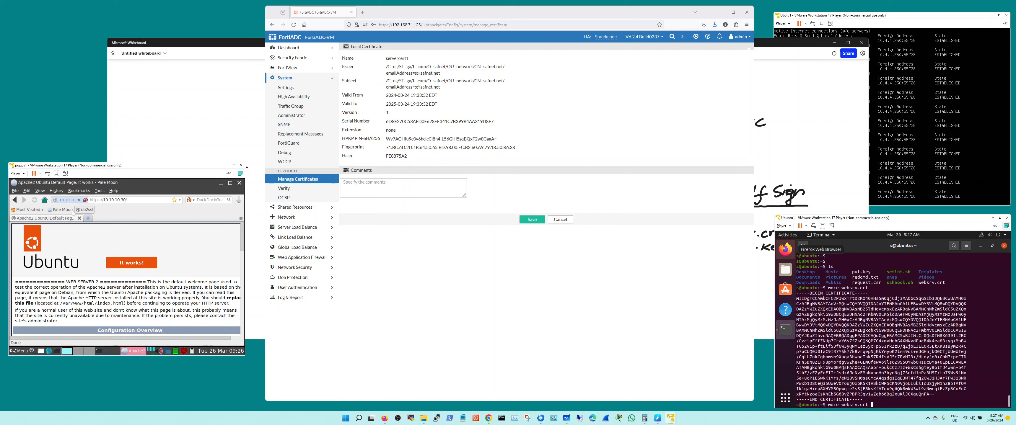
pyautogui.click(37, 202)
pyautogui.click(84, 213)
pyautogui.click(83, 212)
pyautogui.click(85, 213)
pyautogui.click(34, 201)
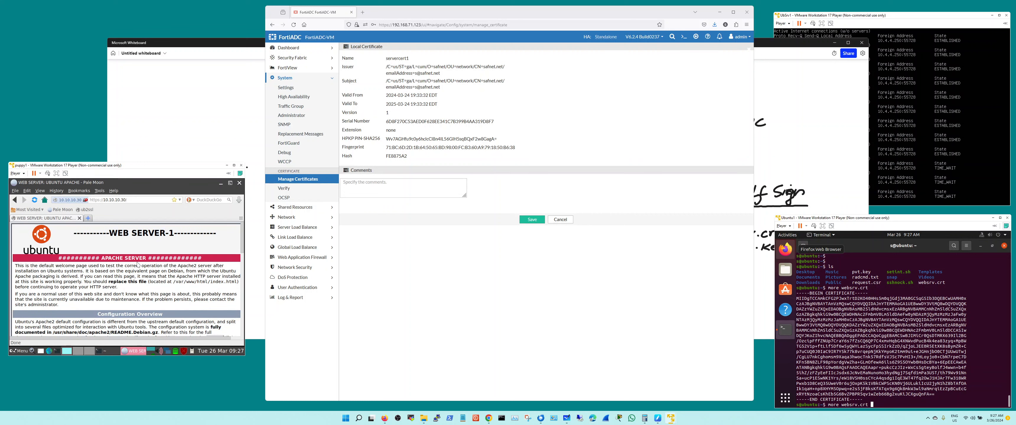
# View the stored server certificate entry for 10.10.10.30:443 in Pale Moon's Certificate Manager, then close the manager and the preferences
pyautogui.click(99, 192)
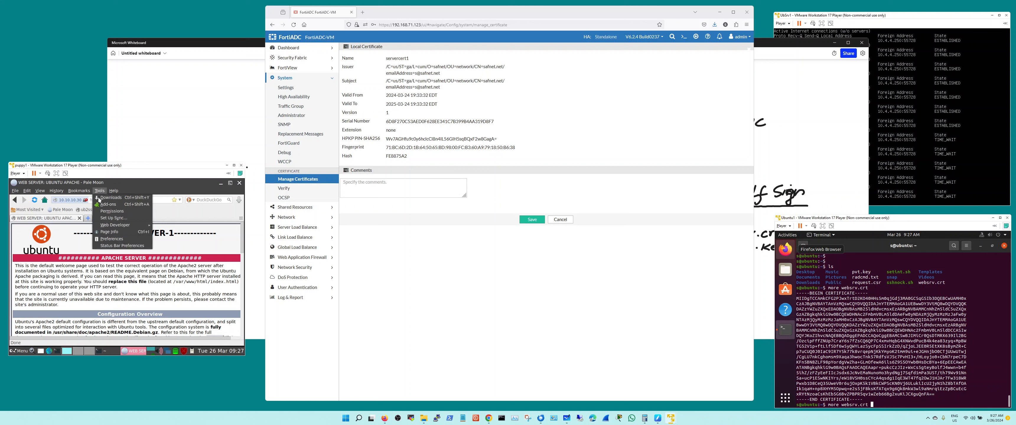
pyautogui.click(119, 240)
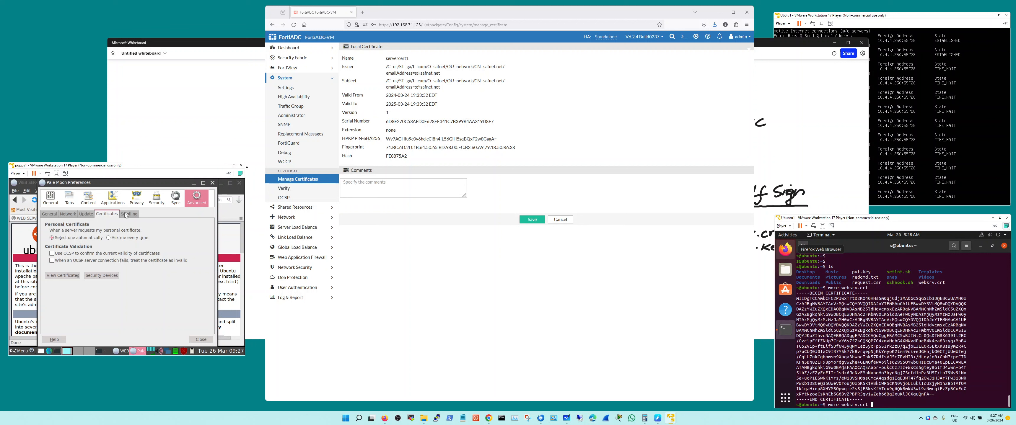
pyautogui.click(70, 279)
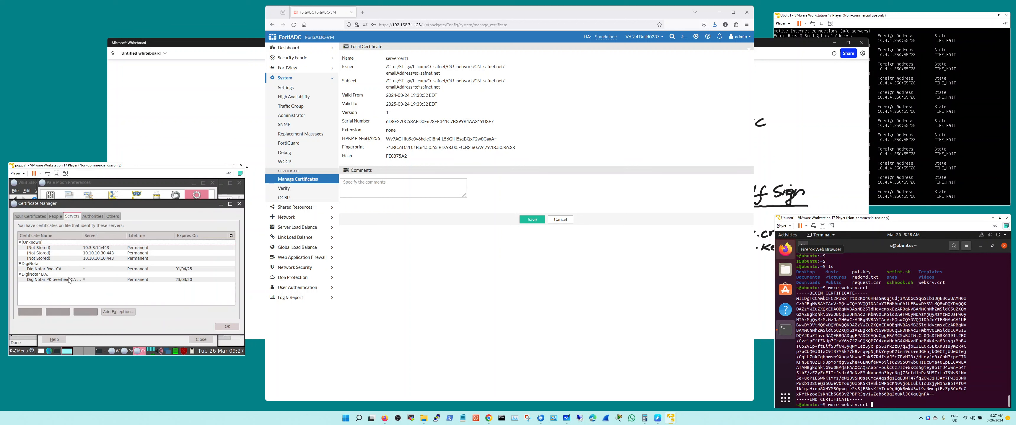
pyautogui.click(104, 255)
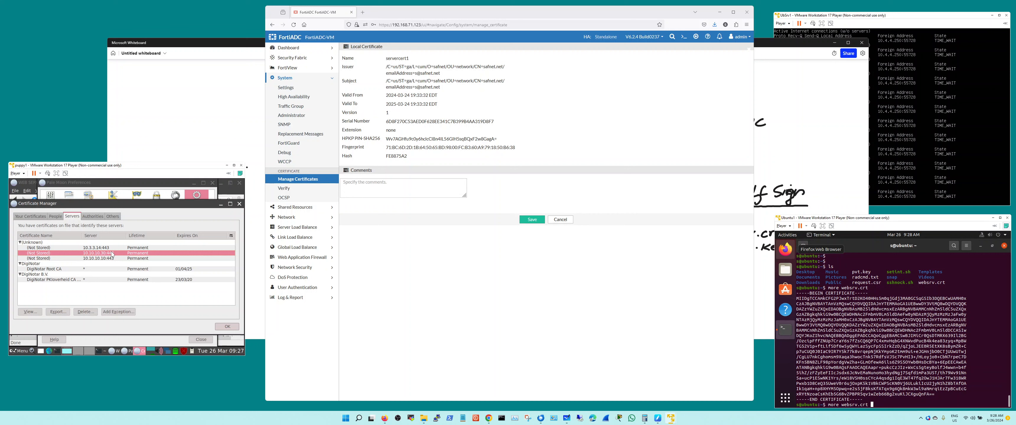
pyautogui.click(38, 312)
pyautogui.click(227, 326)
pyautogui.click(201, 340)
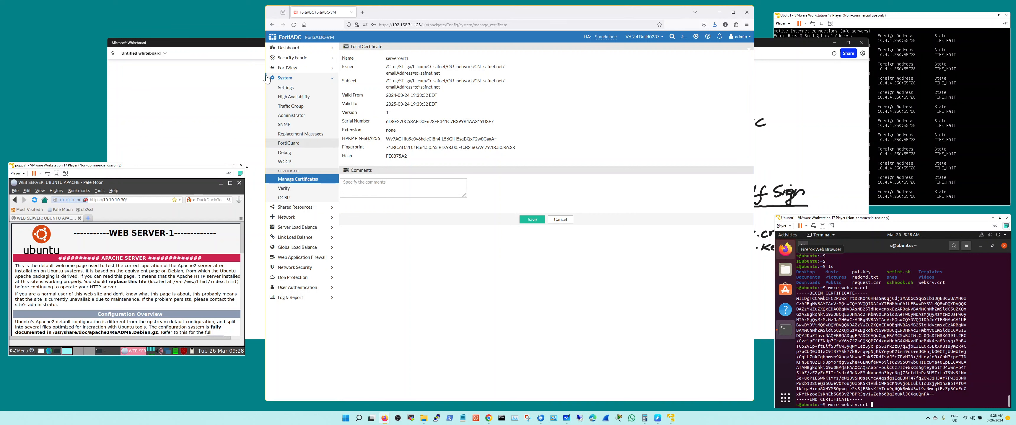
# Bring the whiteboard diagram back to the front and extend its window downward
pyautogui.click(232, 43)
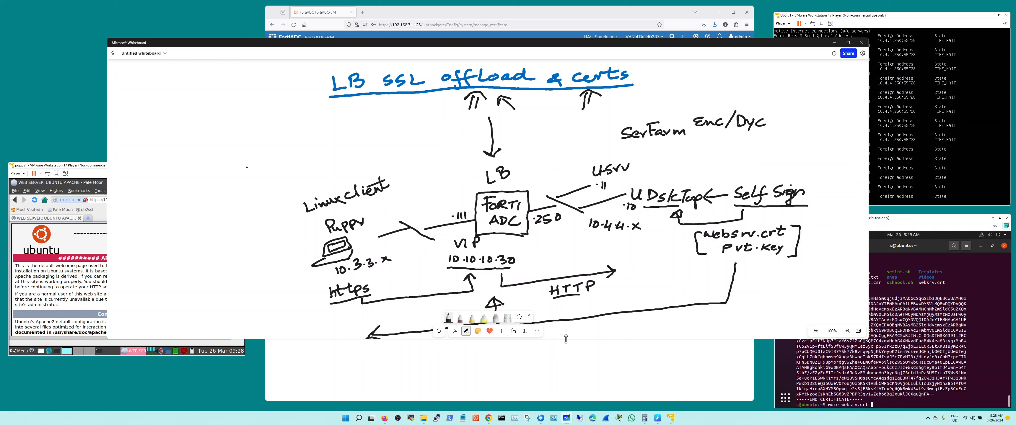
pyautogui.moveTo(566, 339); pyautogui.dragTo(566, 374)
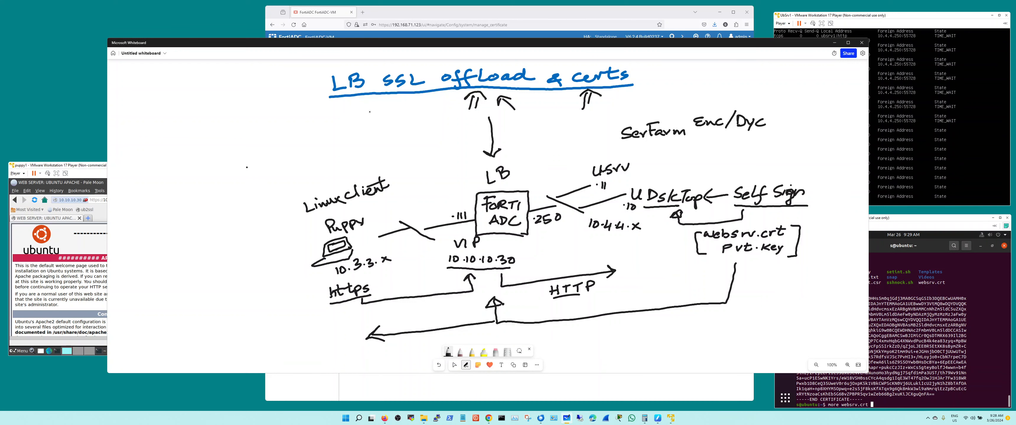